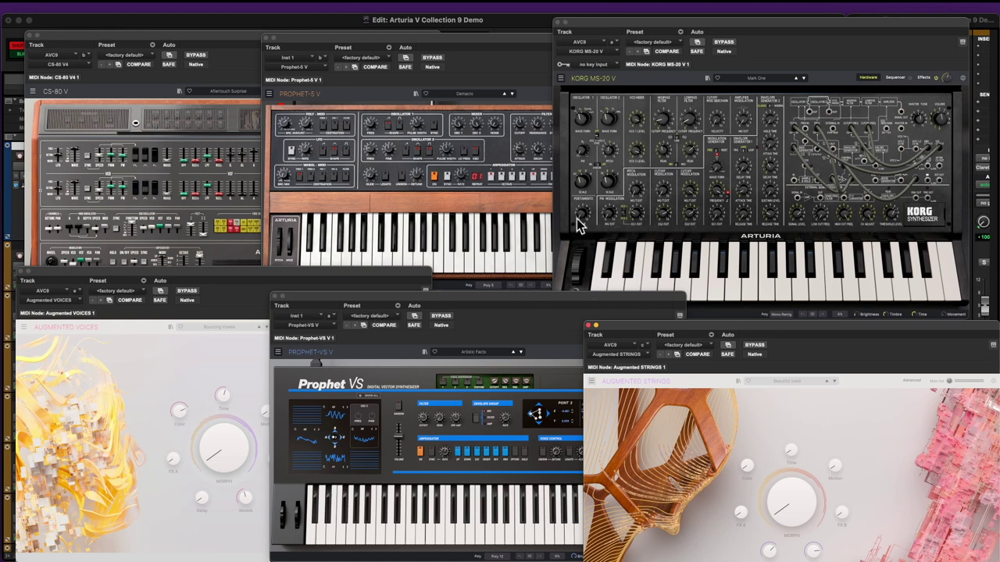
- Move the Augmented STRINGS window higher and bring the CS-80 V, Prophet-5 V and Prophet-VS V windows to the front
left_click_drag(764, 336, 719, 238)
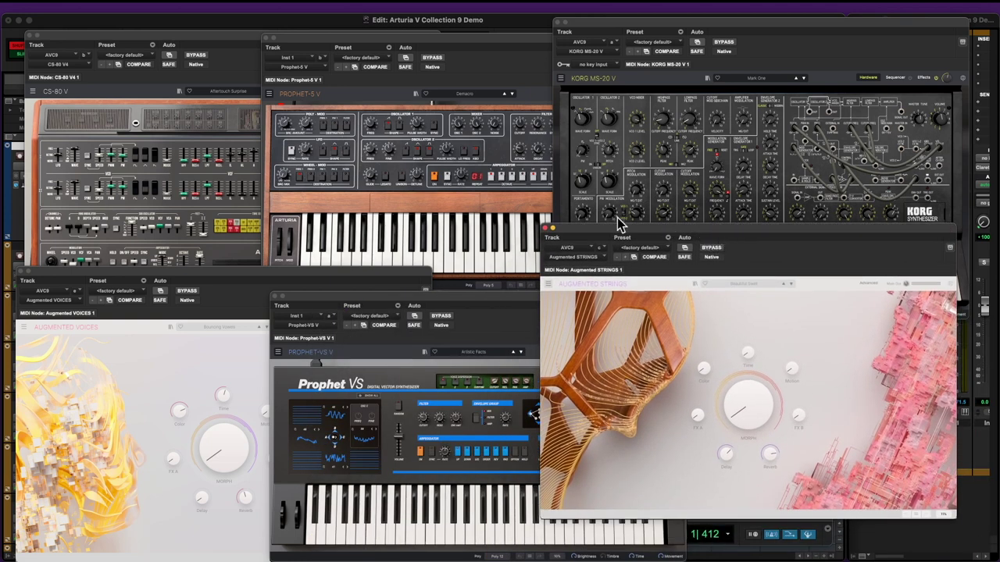
left_click(224, 38)
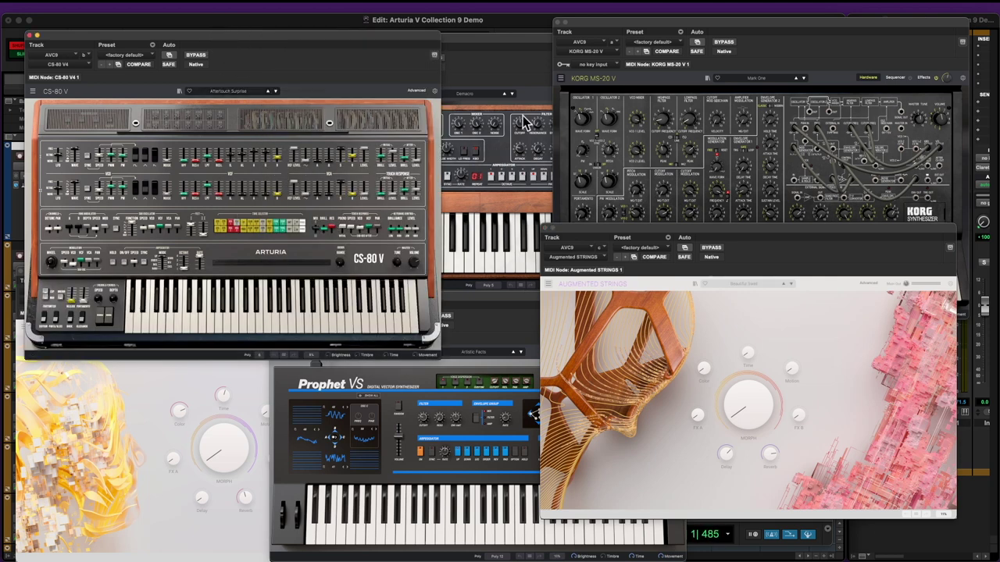
left_click(502, 67)
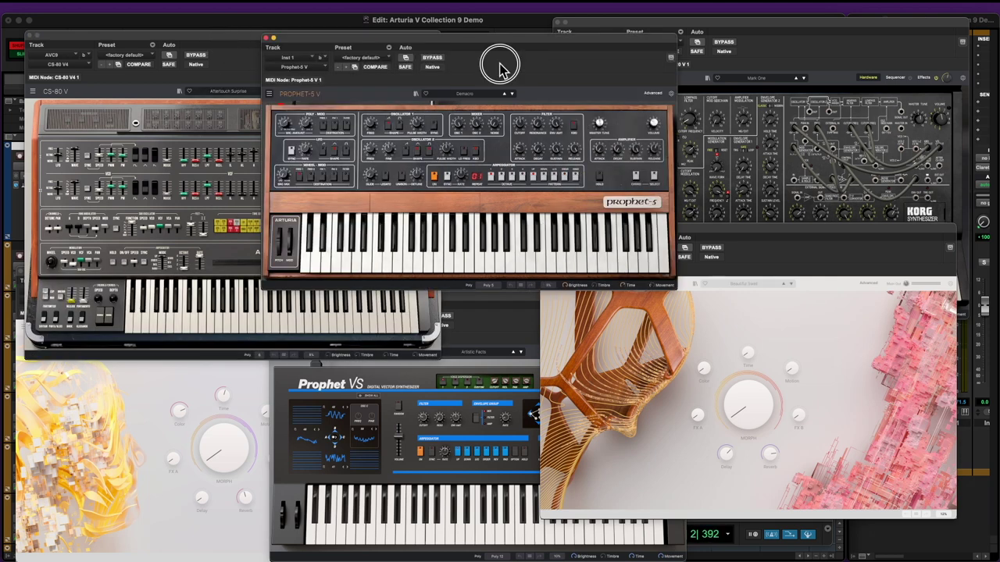
left_click(371, 383)
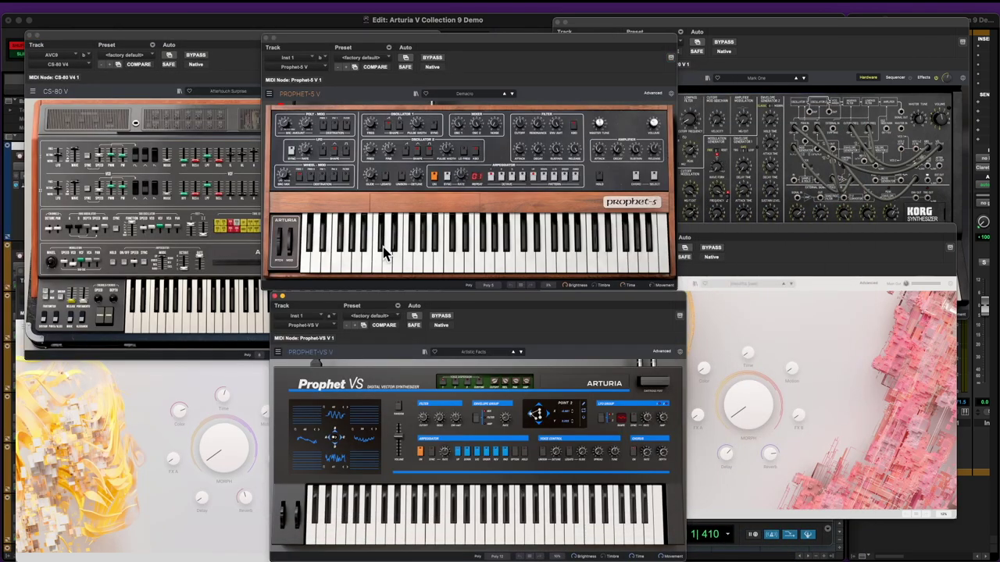
- Move the CS-80 V window off the track list and insert the multichannel Arturia plug-in Piano V3 (stereo) on the Inst 1 track
left_click_drag(186, 46, 354, 38)
scroll(89, 215, "down", 10)
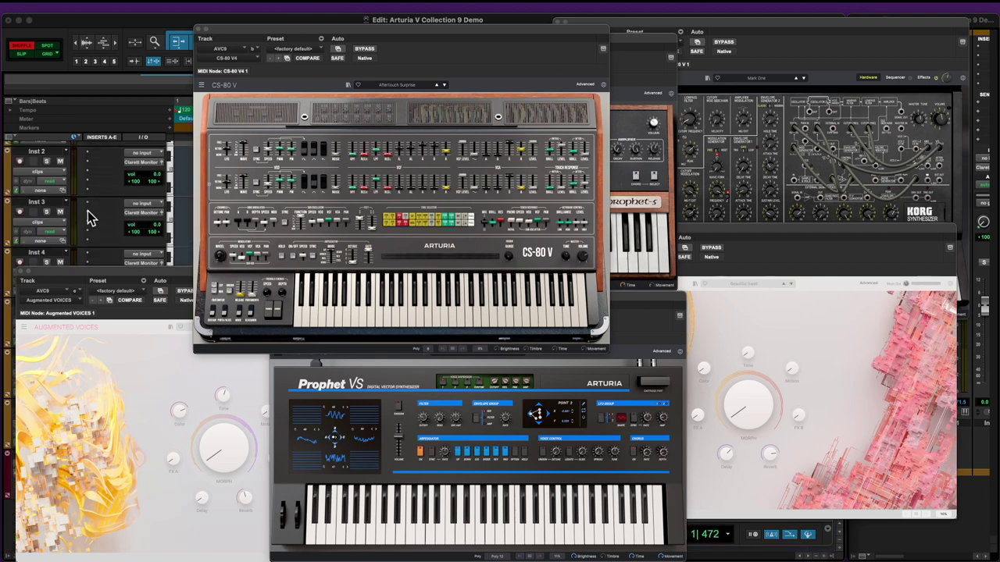
scroll(94, 197, "up", 4)
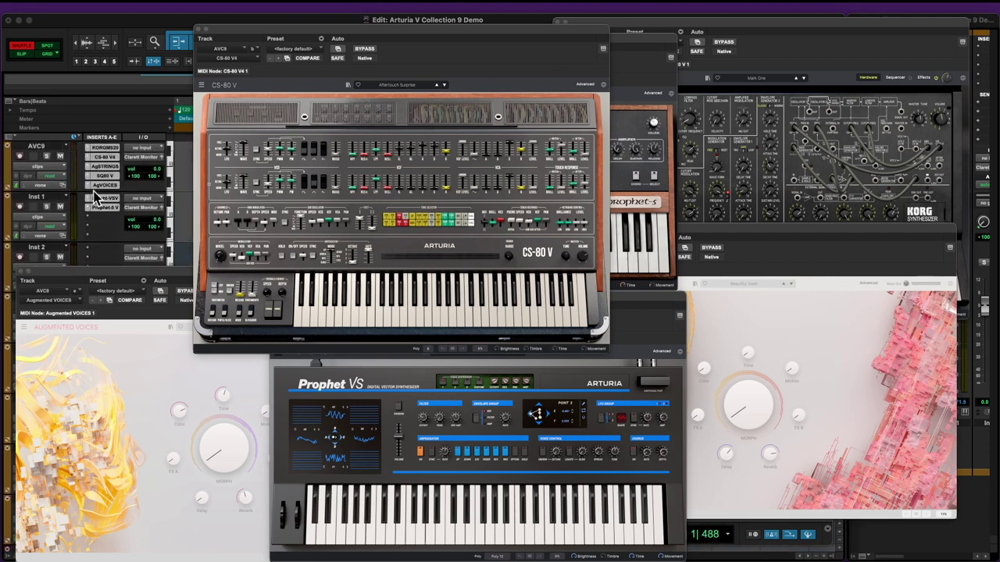
left_click(111, 217)
mouse_move(134, 219)
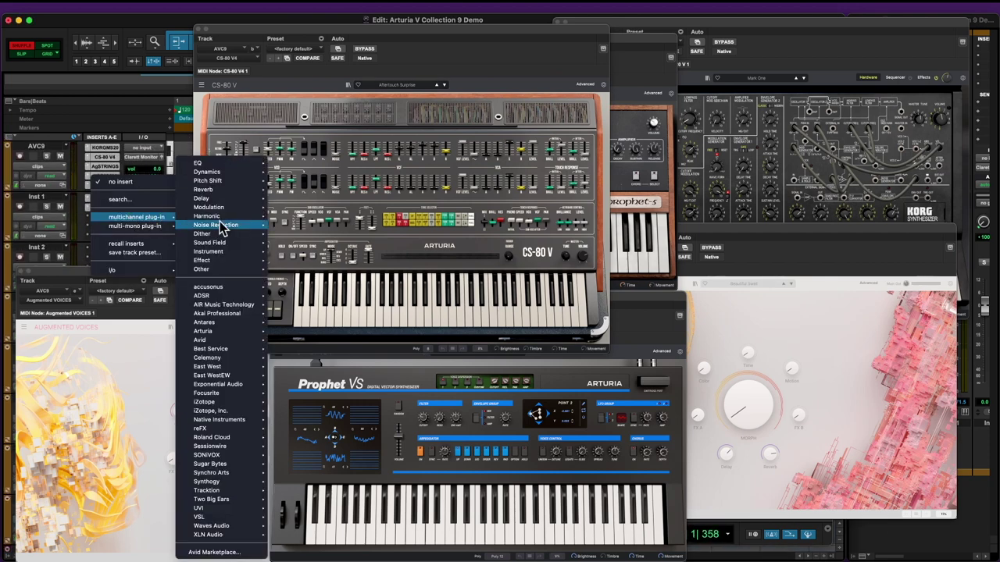
mouse_move(232, 335)
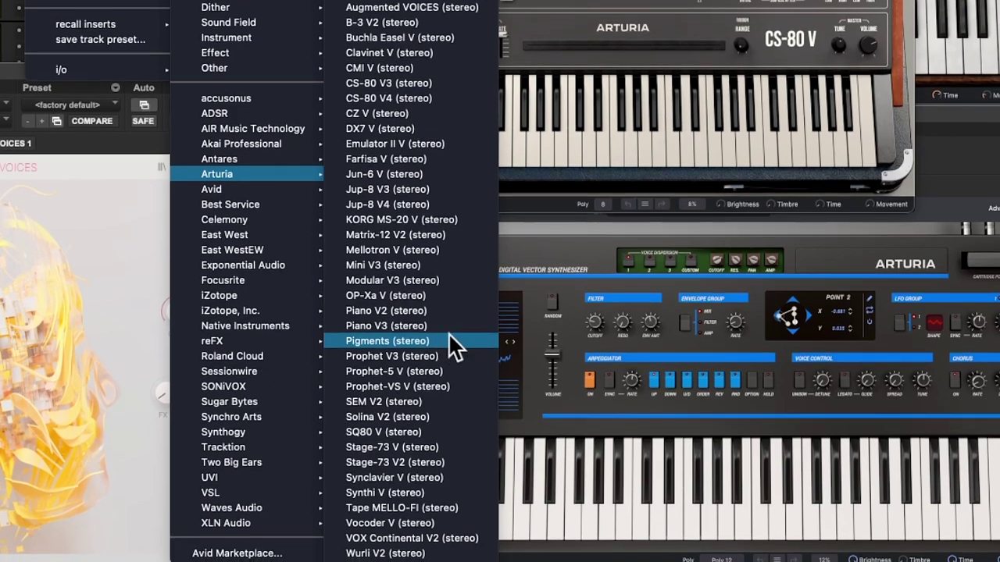
left_click(446, 359)
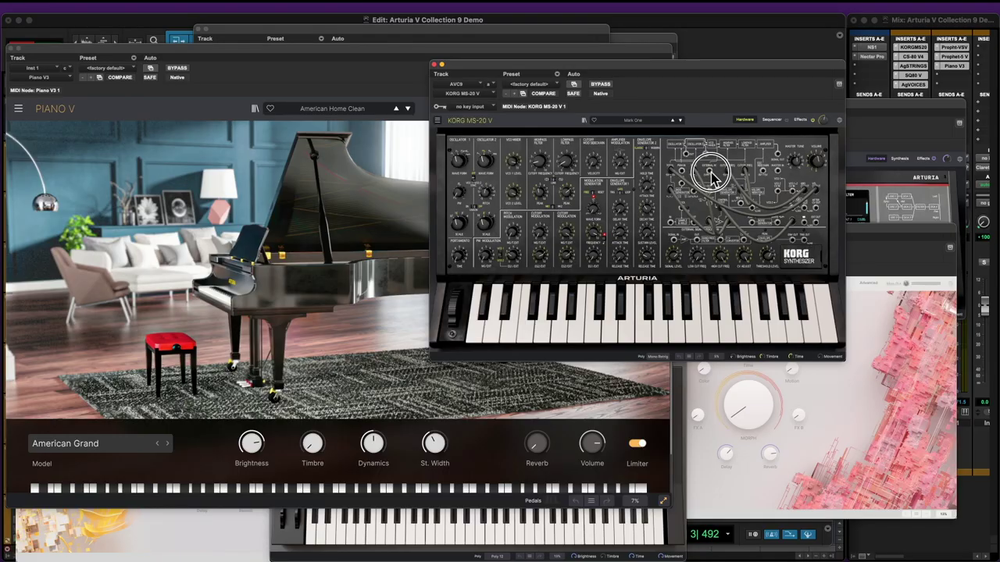
- Try pulling patch cables from the jacks on the KORG MS-20 V patch panel
left_click_drag(711, 175, 712, 218)
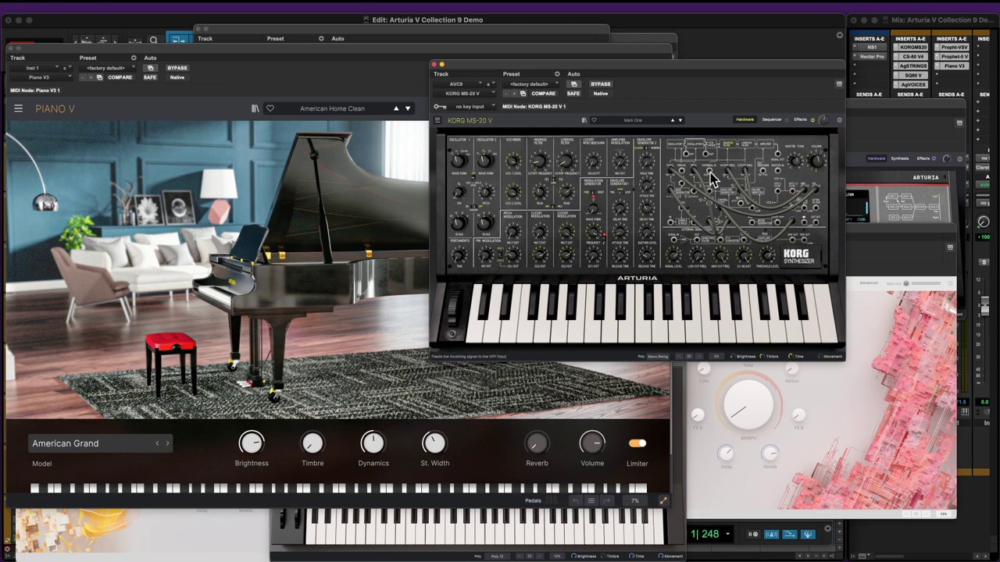
mouse_move(719, 176)
left_mouse_down()
mouse_move(699, 165)
mouse_move(709, 159)
mouse_move(703, 178)
left_mouse_up()
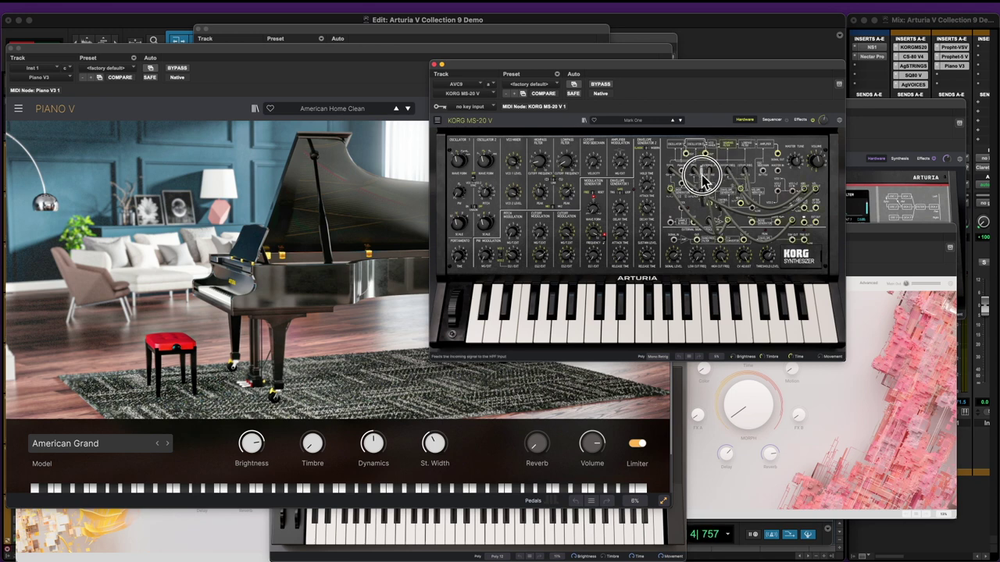
- Resize the Piano V plug-in window to a smaller size
left_click(18, 111)
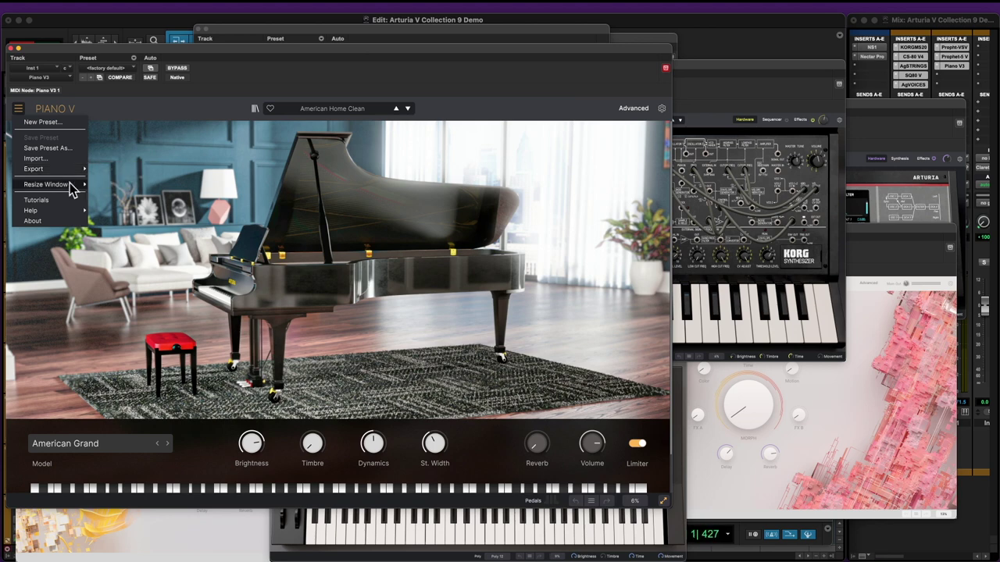
mouse_move(71, 186)
left_click(106, 204)
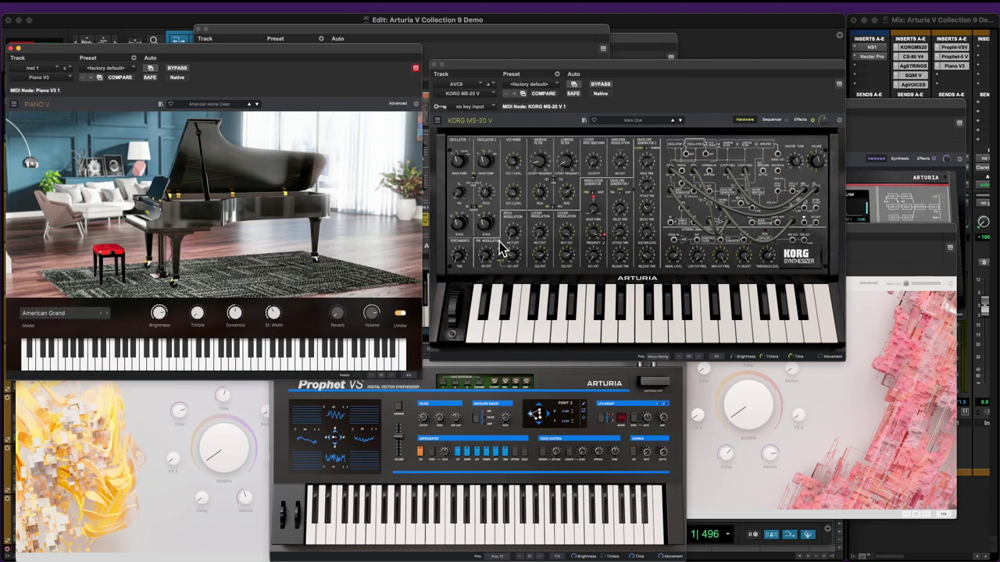
- Bring the SQ80 V and Piano V windows to the front and shift Piano V away from the CS-80 V window
left_click(948, 153)
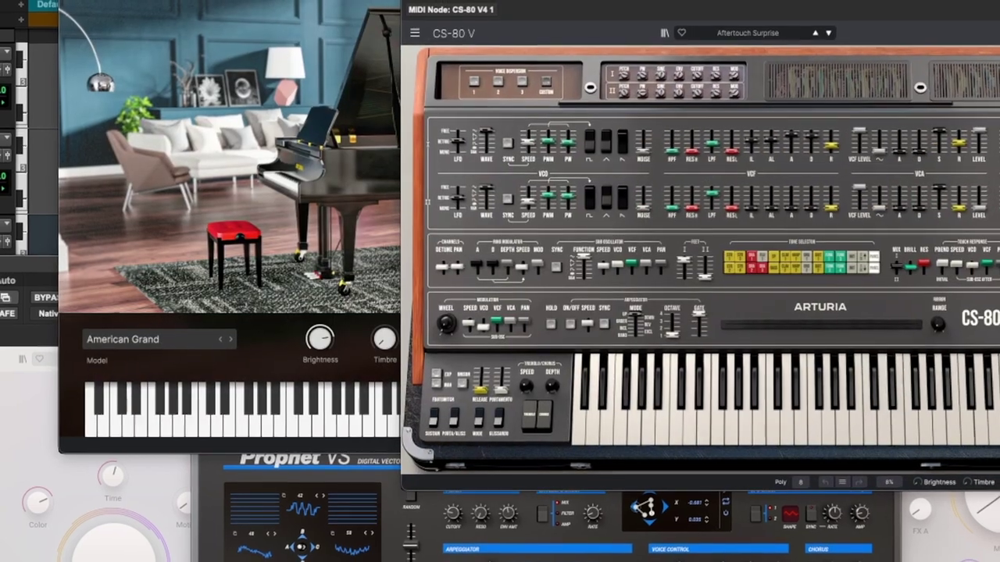
left_click(255, 61)
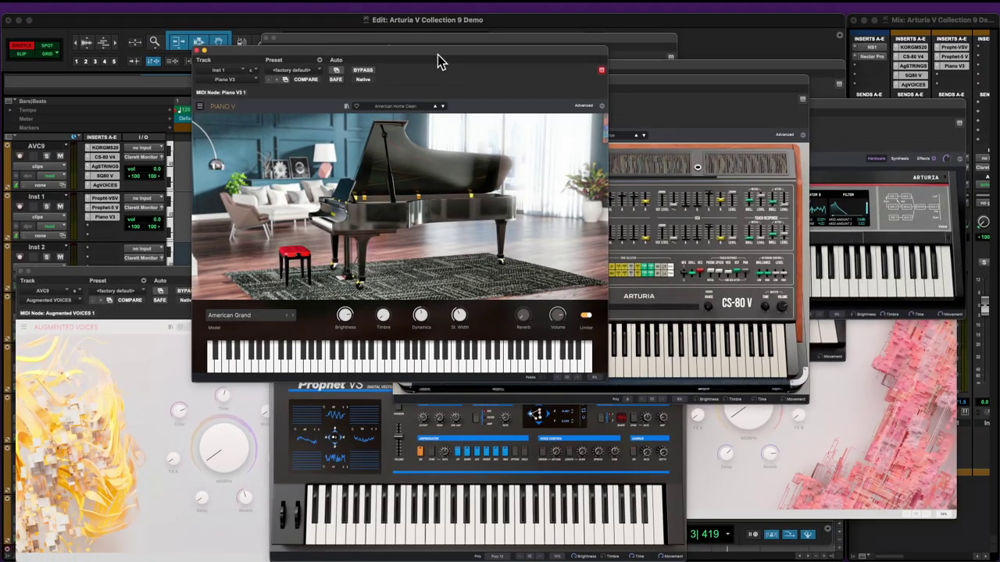
left_click_drag(438, 57, 299, 39)
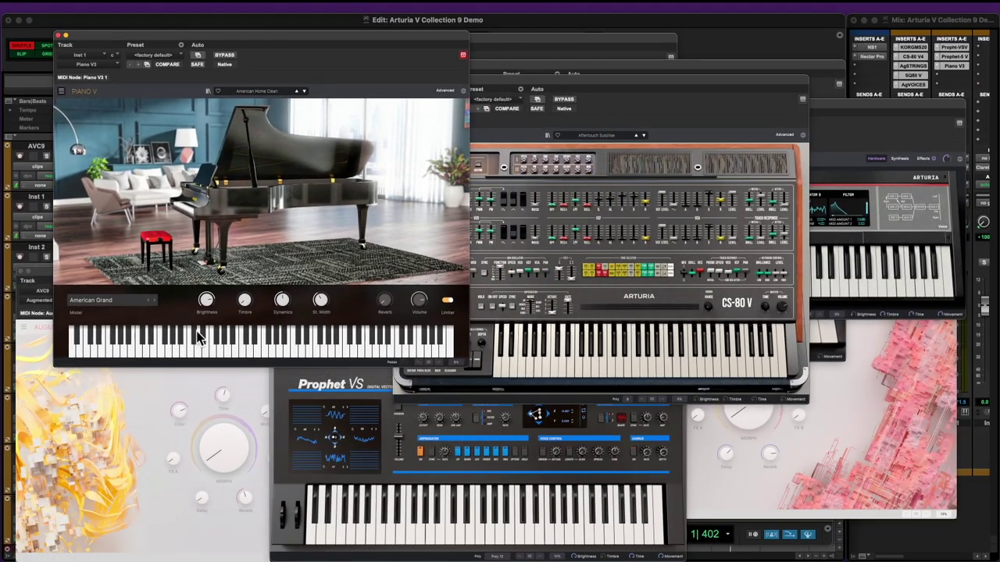
- Bring the Augmented VOICES and Augmented STRINGS windows to the front and arrange them side by side
left_click(86, 399)
left_click(873, 398)
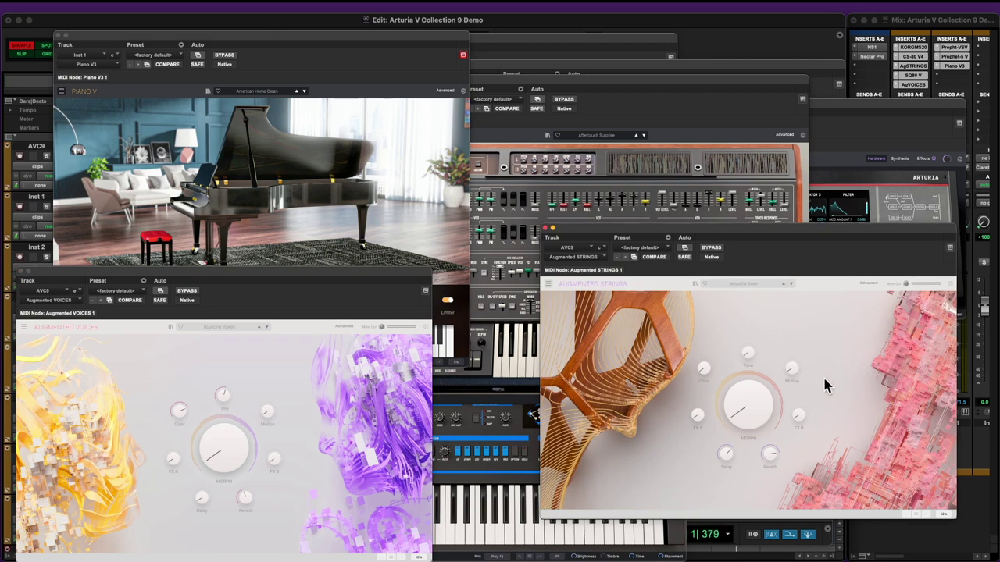
left_click_drag(730, 239, 692, 179)
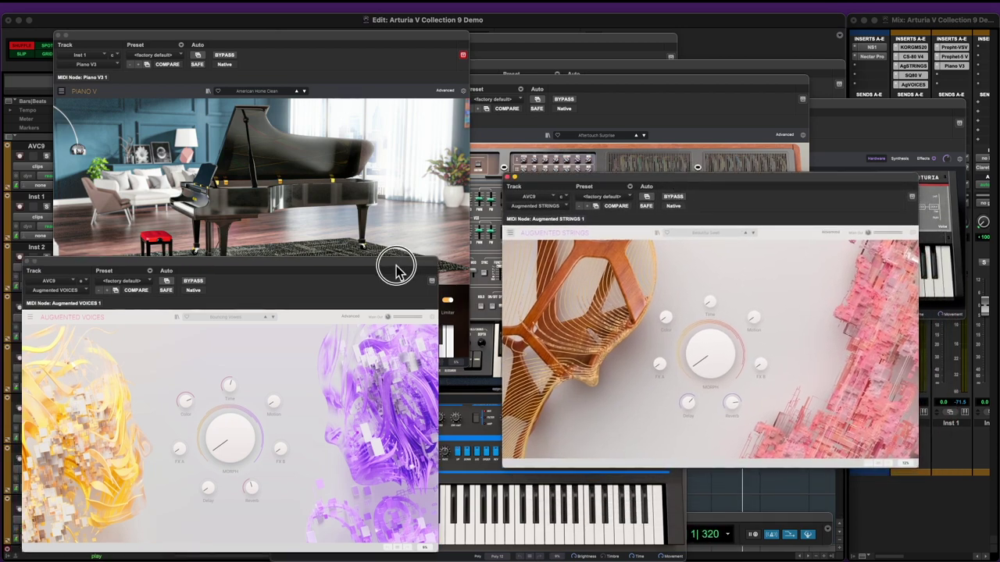
left_click_drag(396, 272, 416, 215)
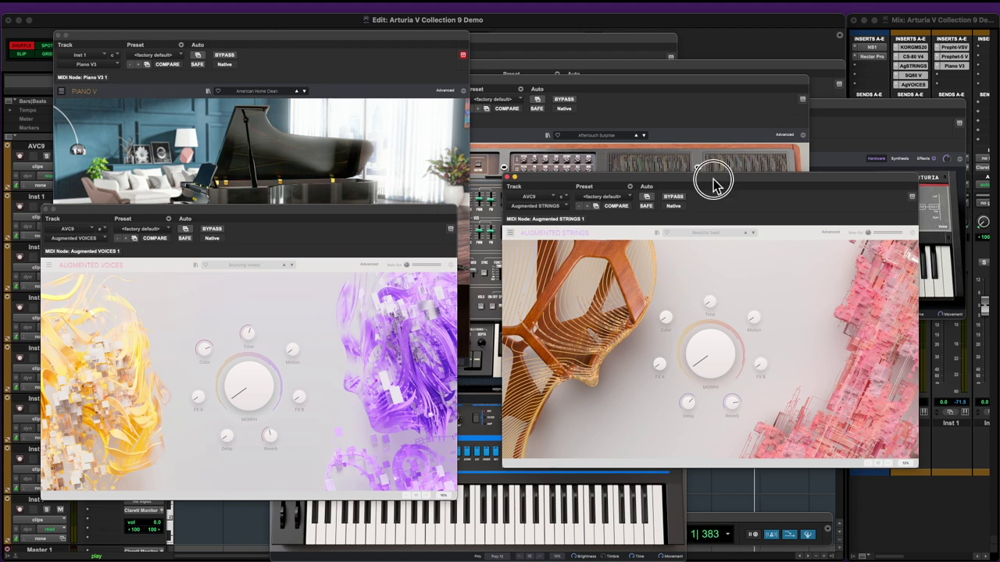
left_click_drag(714, 182, 723, 224)
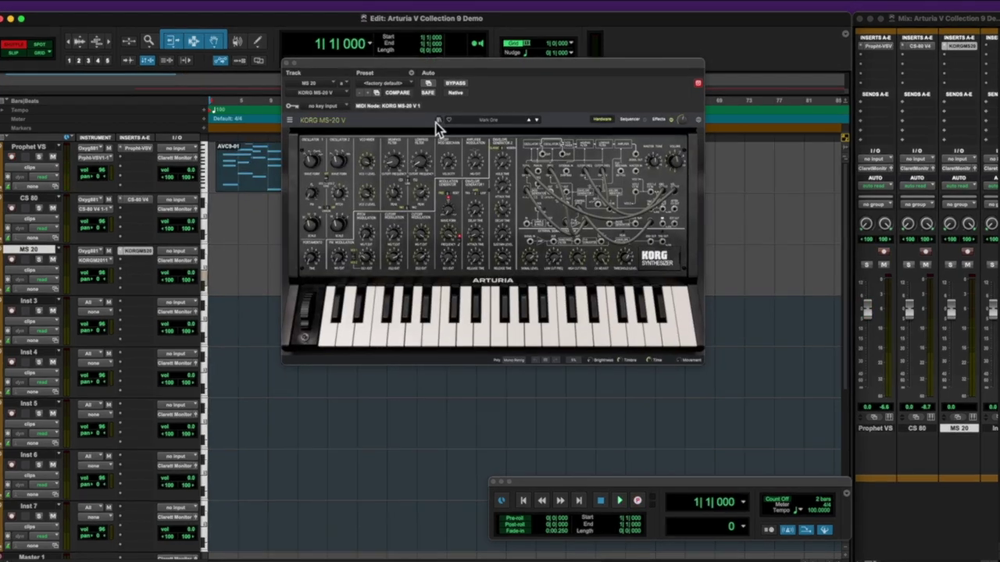
- Search the KORG MS-20 V presets for "high hats" and for just "hats", and pick a preset from the results
left_click(440, 120)
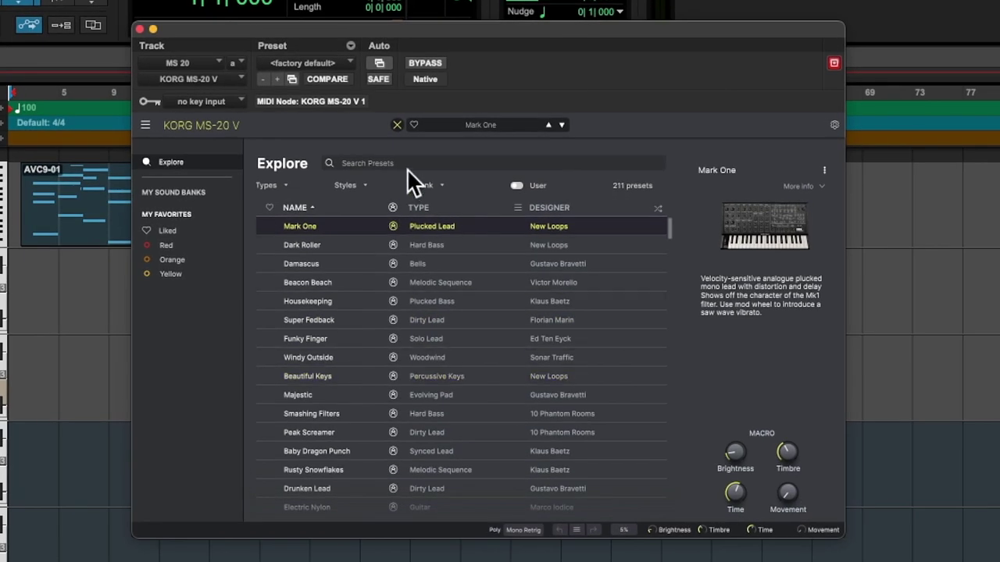
left_click(406, 161)
type("high")
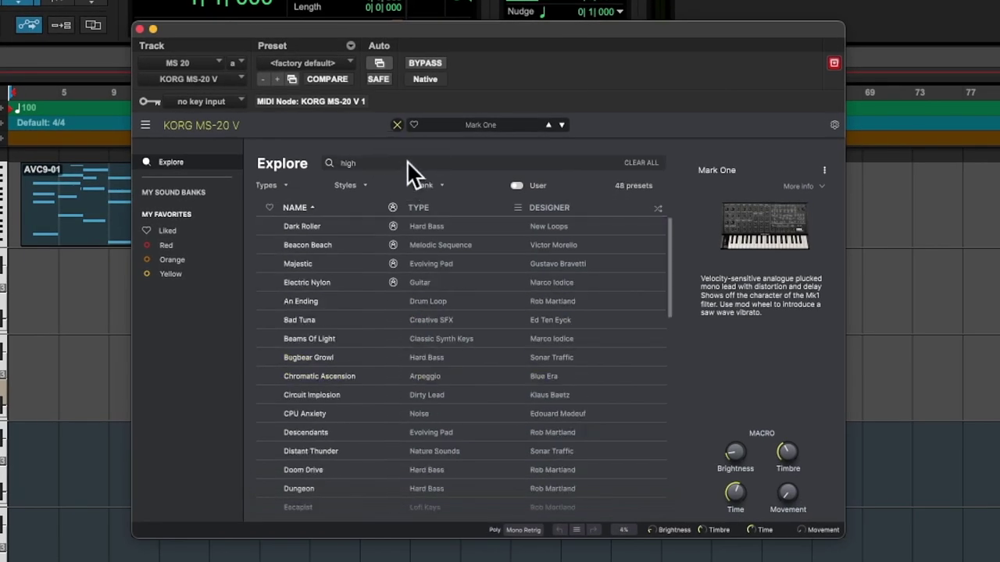
type(" hats")
key("Return")
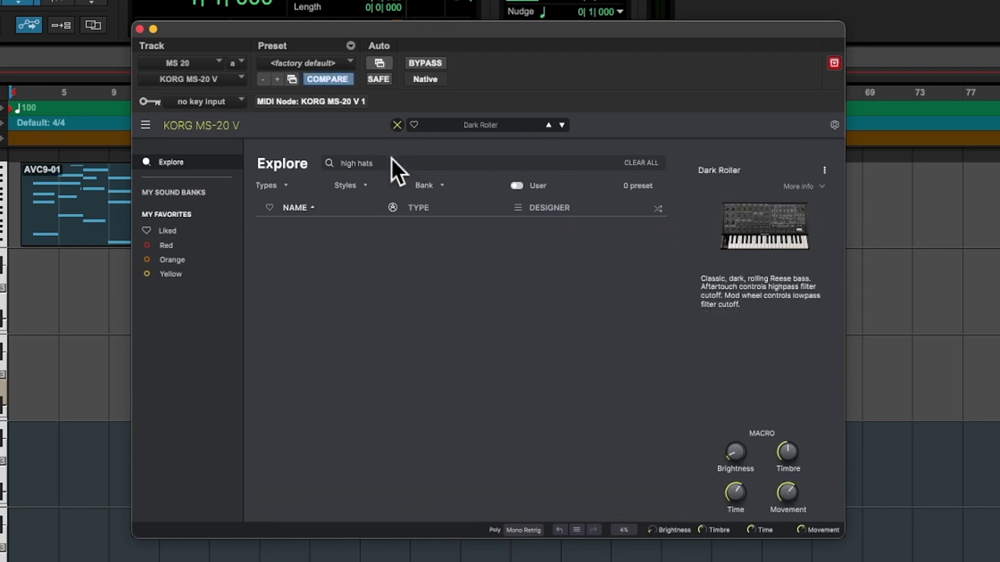
left_click(392, 161)
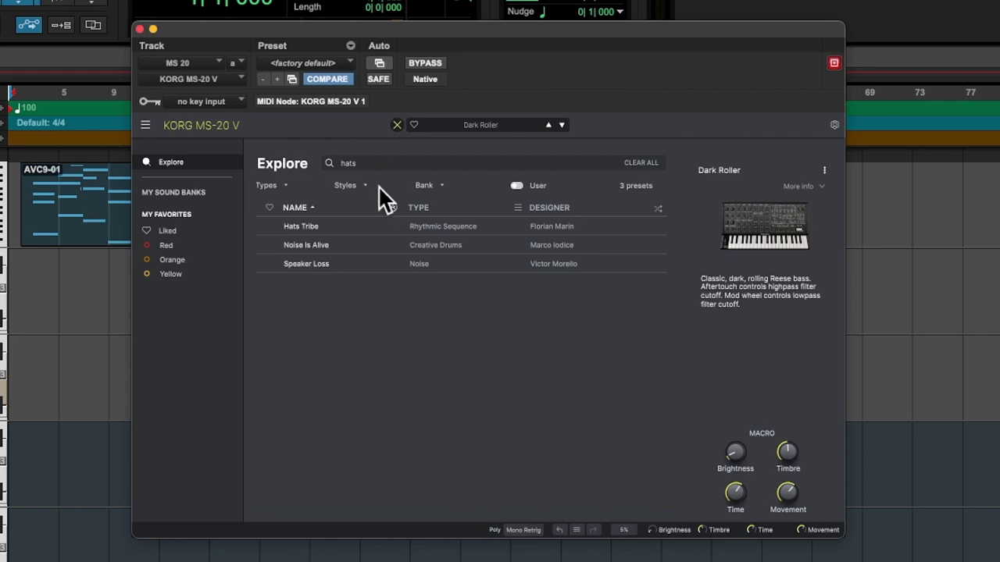
left_click(340, 258)
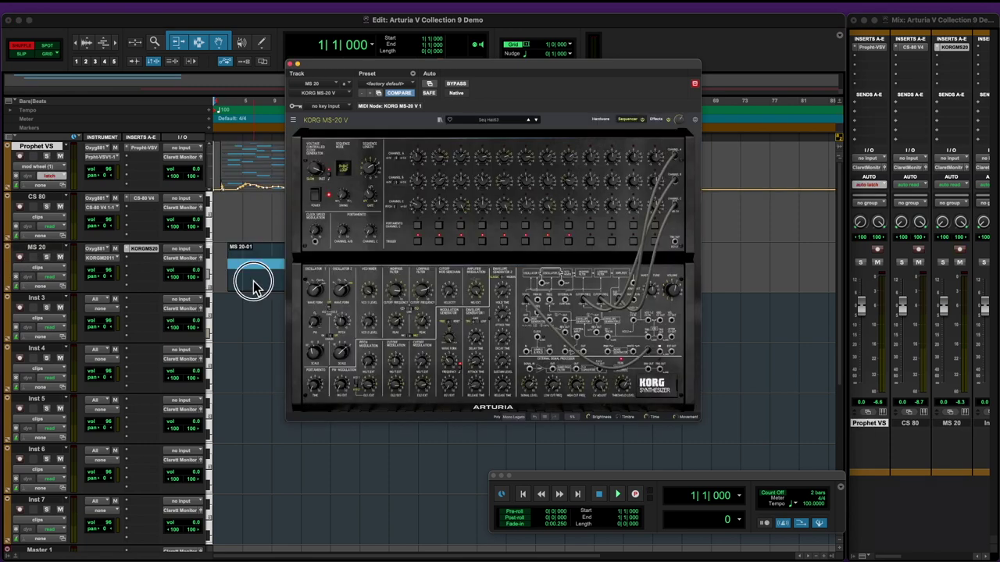
- Play the session and record-enable the MS 20 track during playback, and stop the transport
key("space")
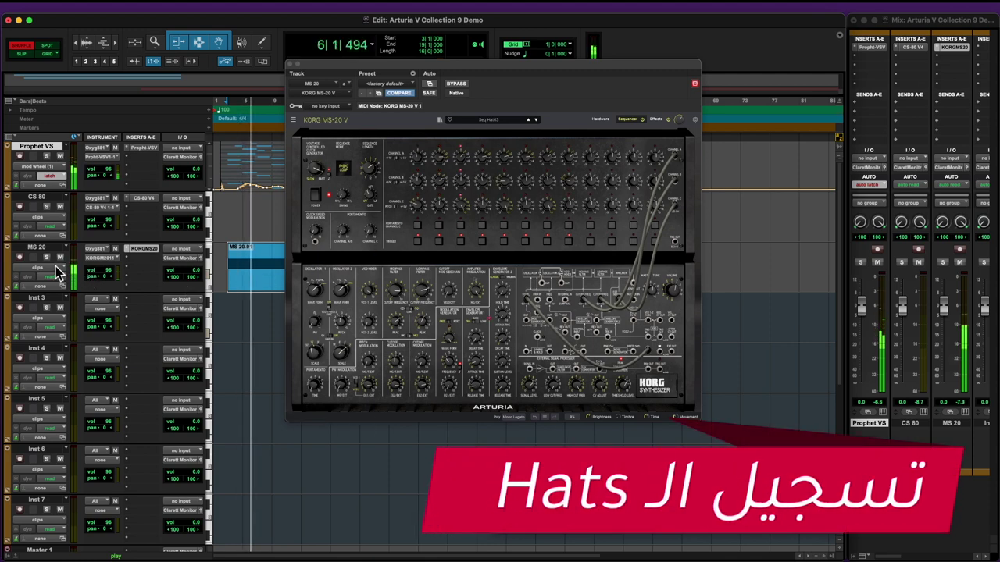
left_click(39, 248)
left_click(20, 257)
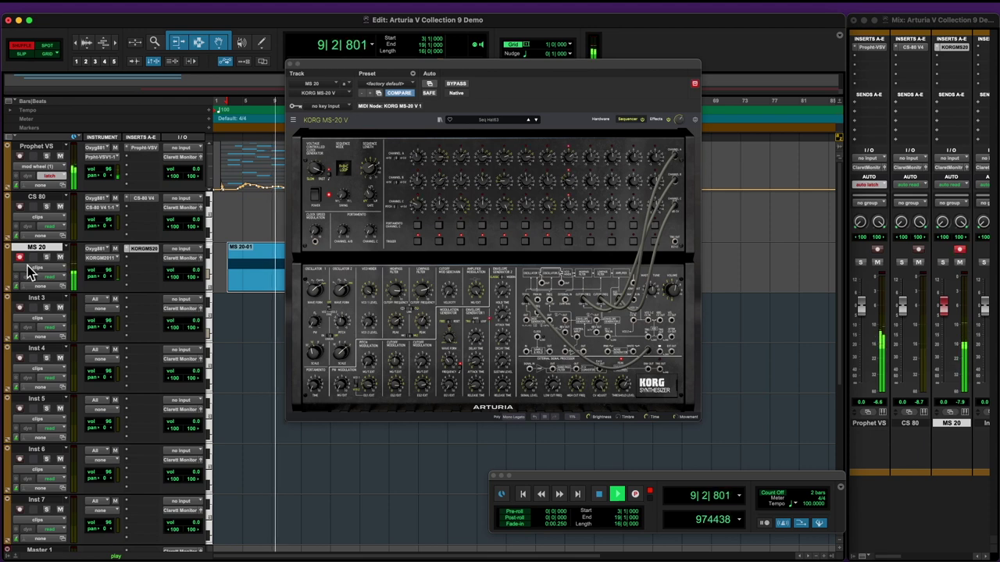
key("space")
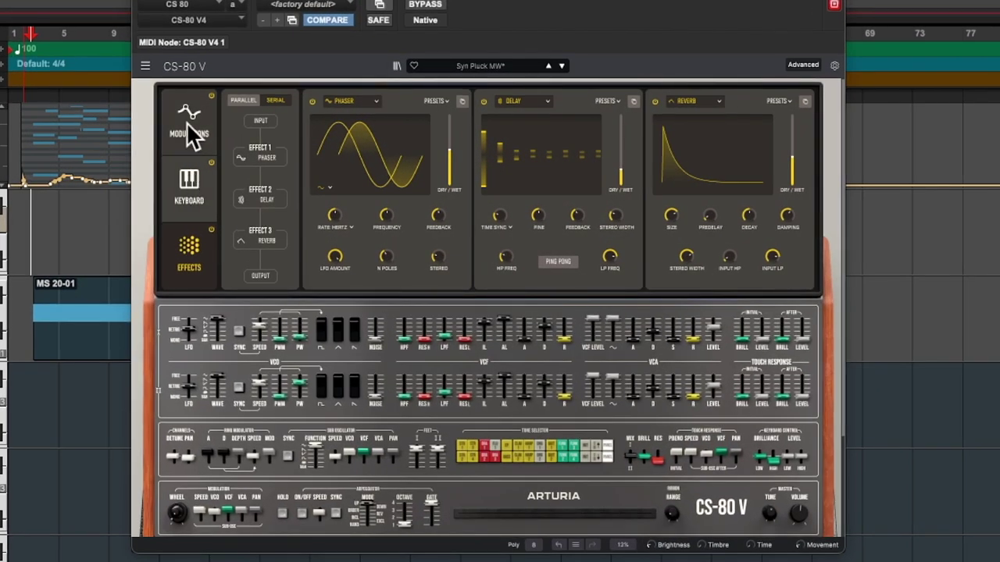
- Show the CS-80 V modulation settings, look over the controls, and close and reopen the Advanced panel
left_click(190, 135)
scroll(540, 400, "down", 3)
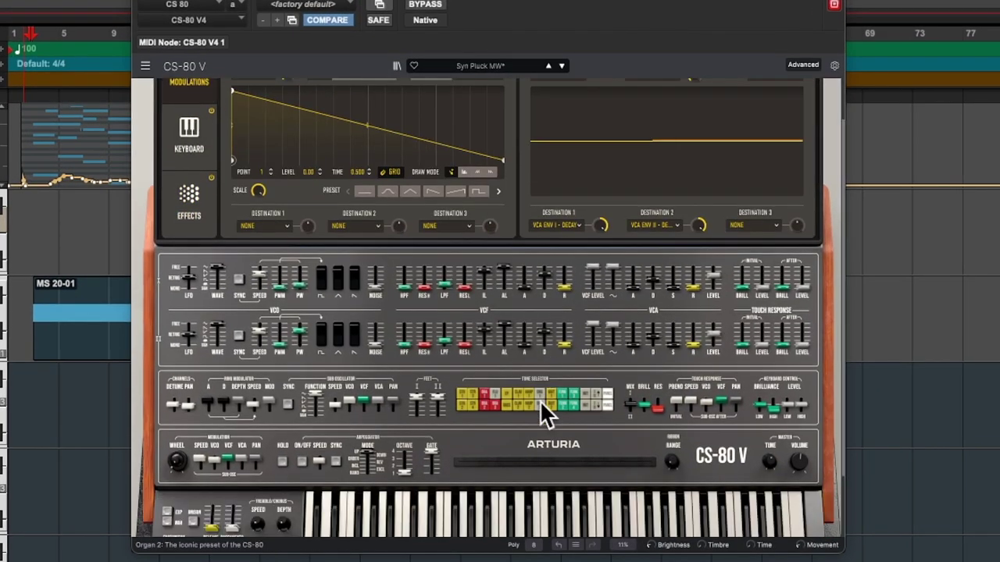
scroll(541, 405, "down", 3)
scroll(540, 399, "up", 6)
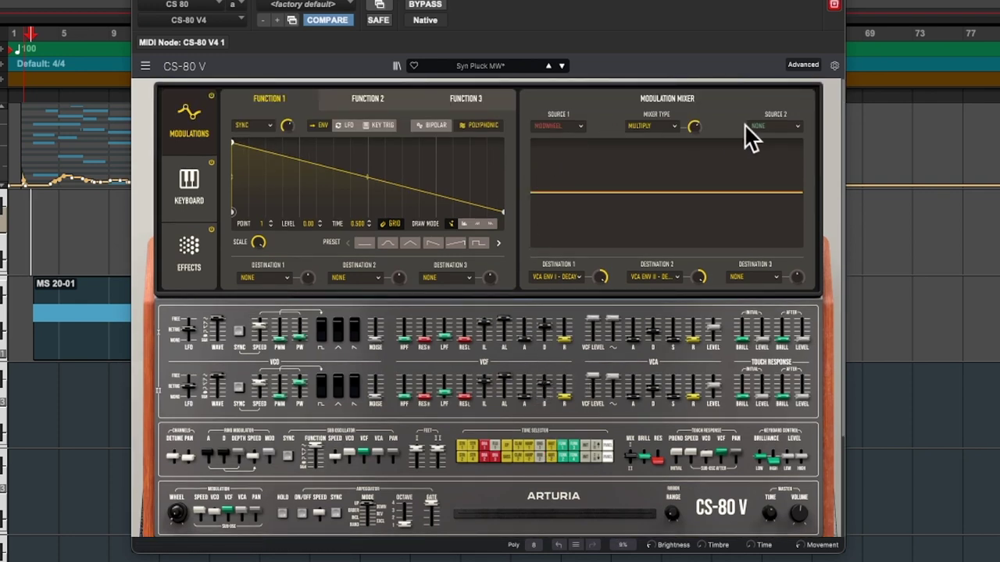
left_click(800, 65)
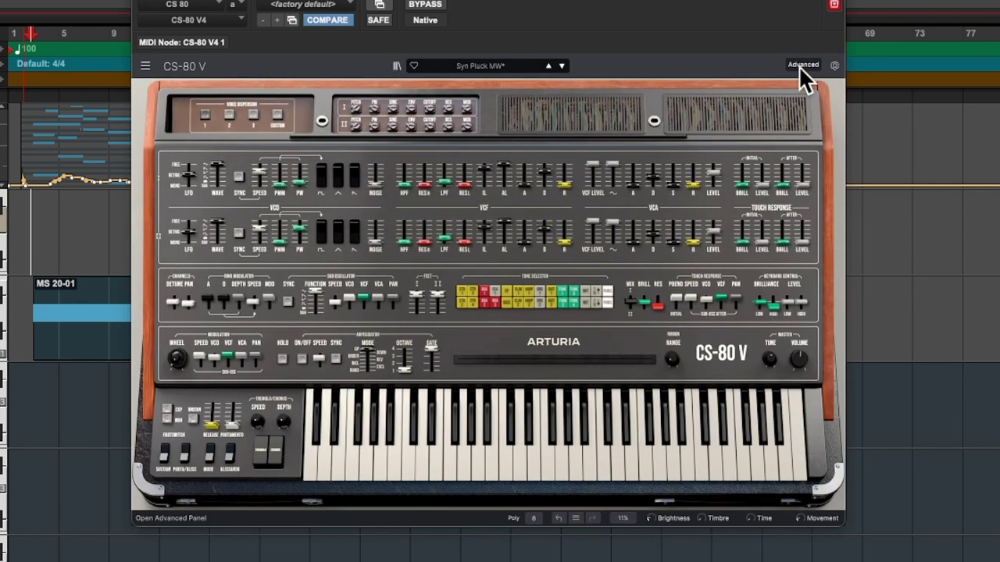
left_click(799, 66)
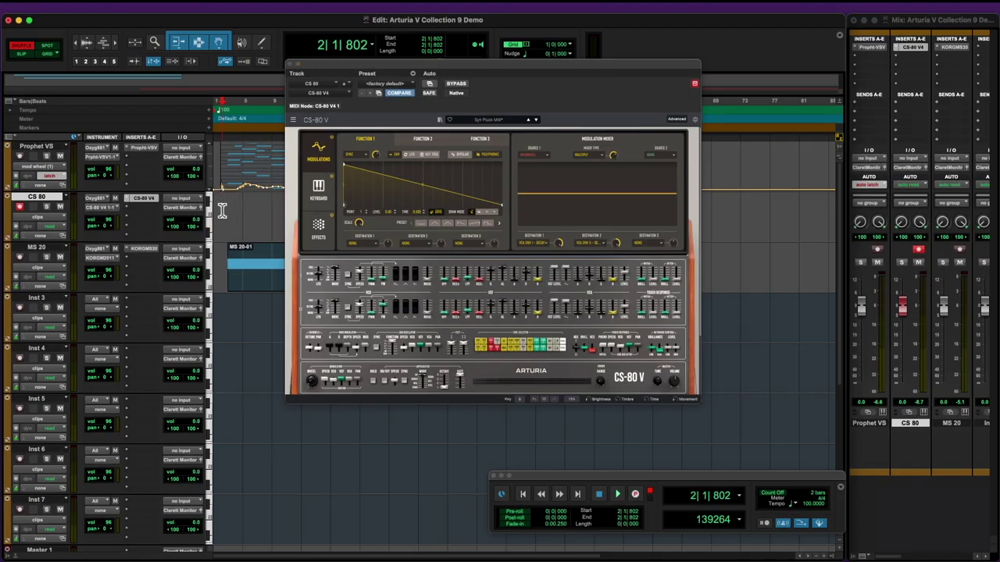
- Play the session from bar 2 with the CS 80 track armed, stop it, and display the CS-80 V Function 2 modulation curve
key("space")
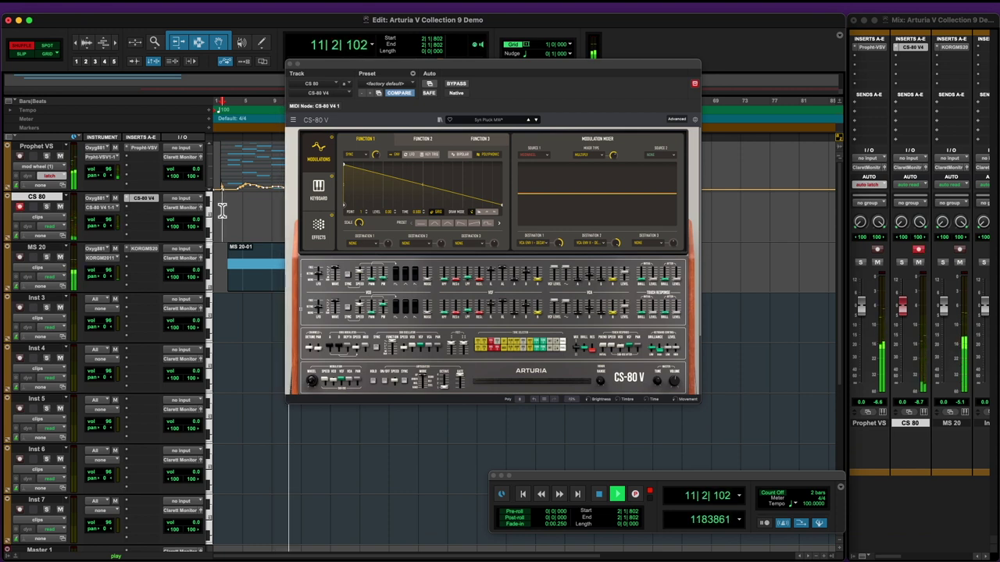
key("space")
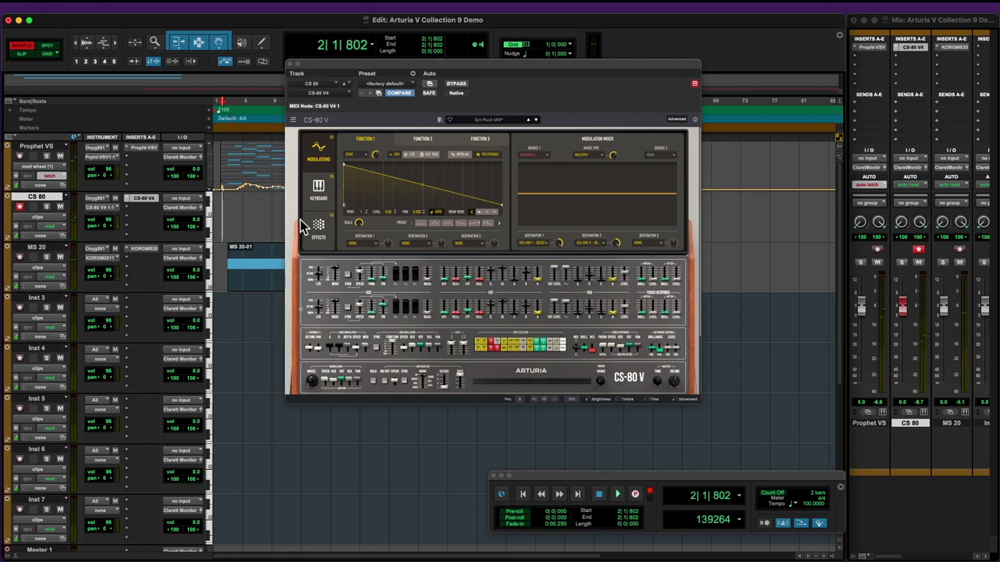
left_click(426, 141)
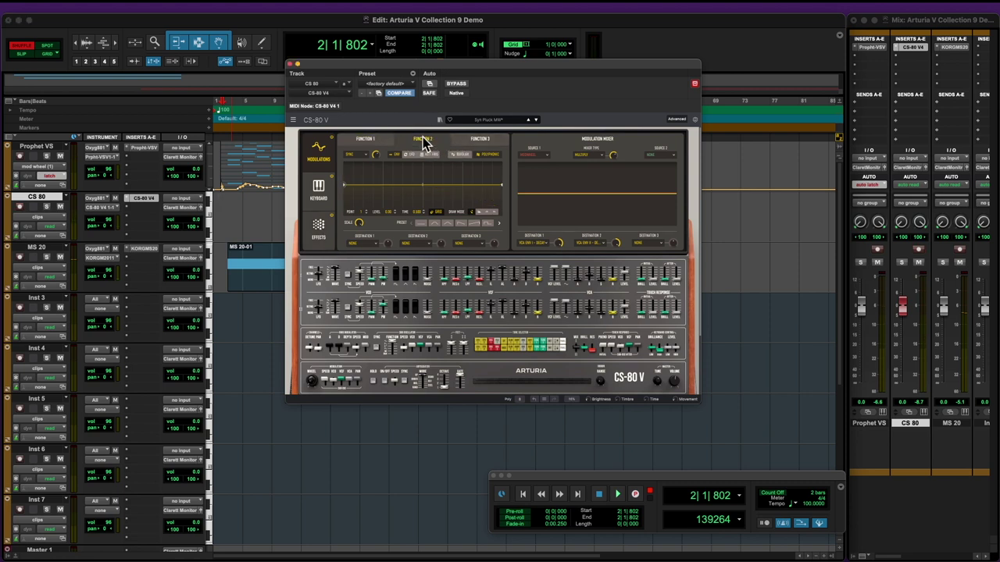
- Show the CS-80 V Function 1 modulation curve and record a MIDI part on the CS 80 track from bar 1
left_click(373, 142)
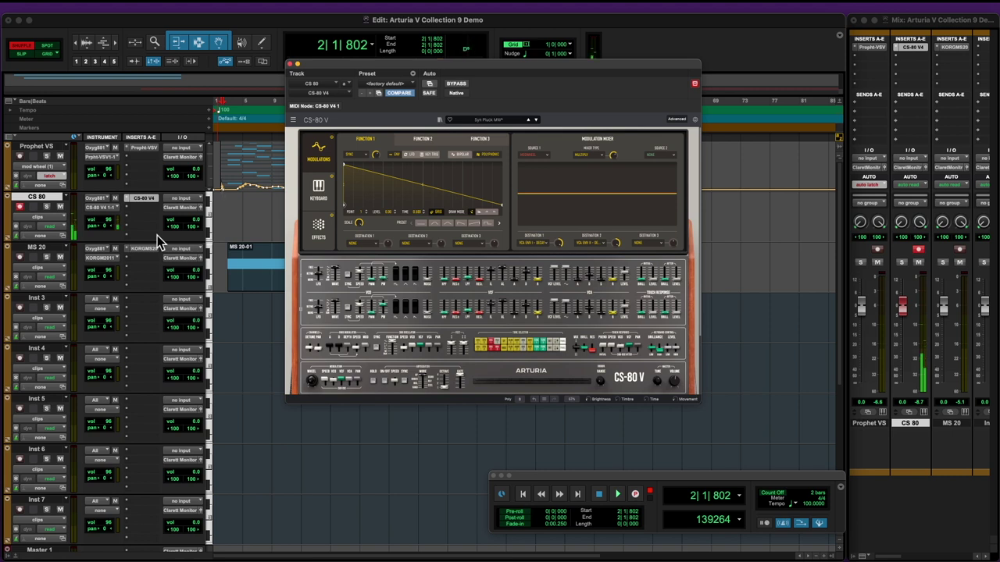
key("super+space")
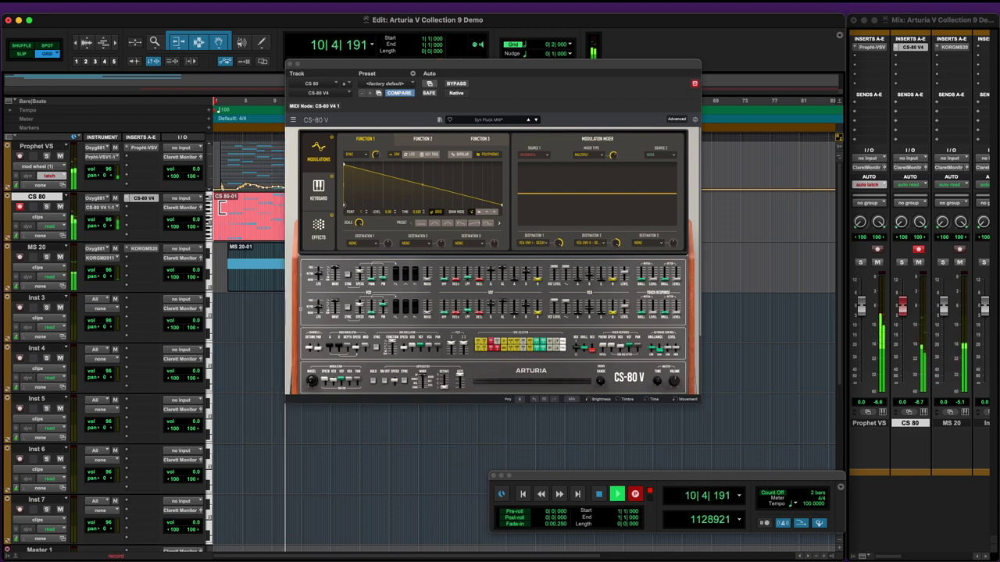
key("space")
- Move the CS-80 V window off the clips and trim the start of the recorded CS 80 clip to 2|3|000
left_click(435, 68)
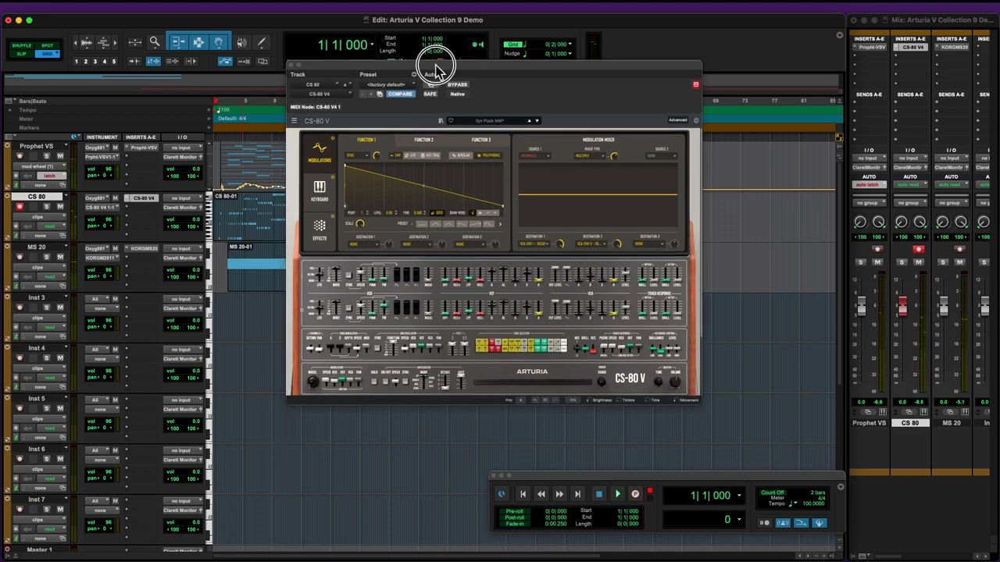
left_click_drag(435, 68, 579, 90)
left_click(258, 234)
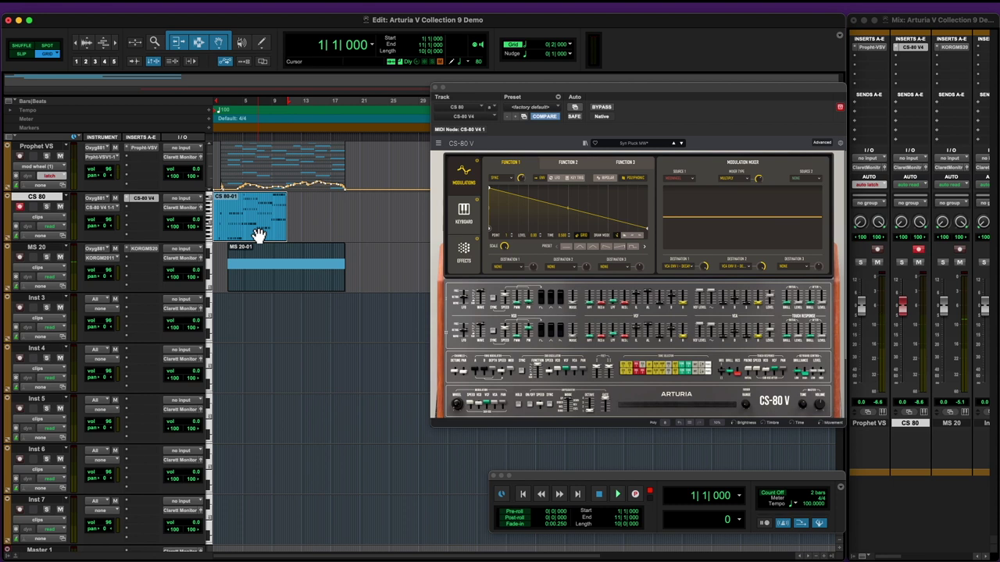
key("super+bracketright")
key("super+bracketright")
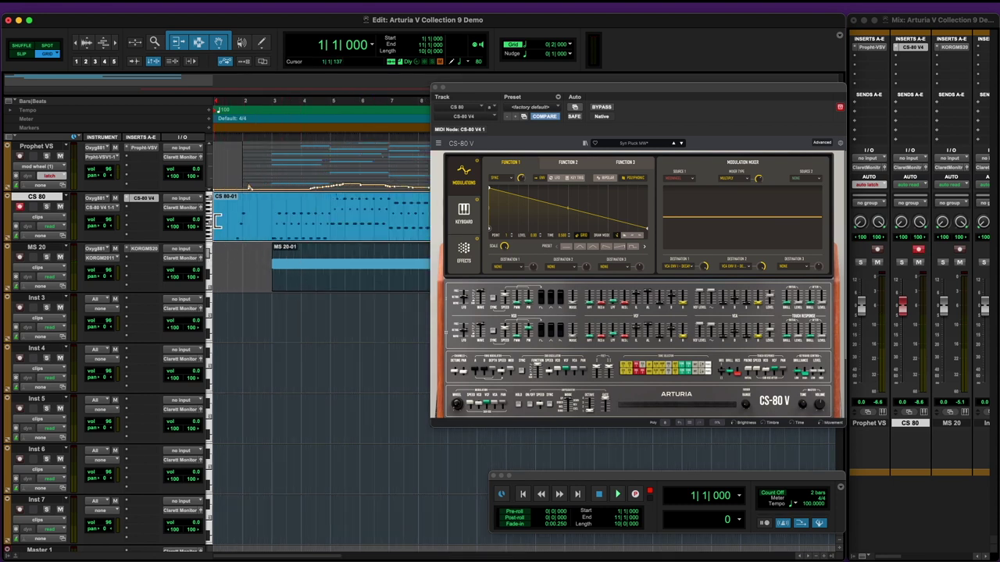
left_click_drag(219, 223, 257, 222)
- Quantize the note starts of the CS 80 clip to a 1/16 note grid, preserving note duration
right_click(317, 240)
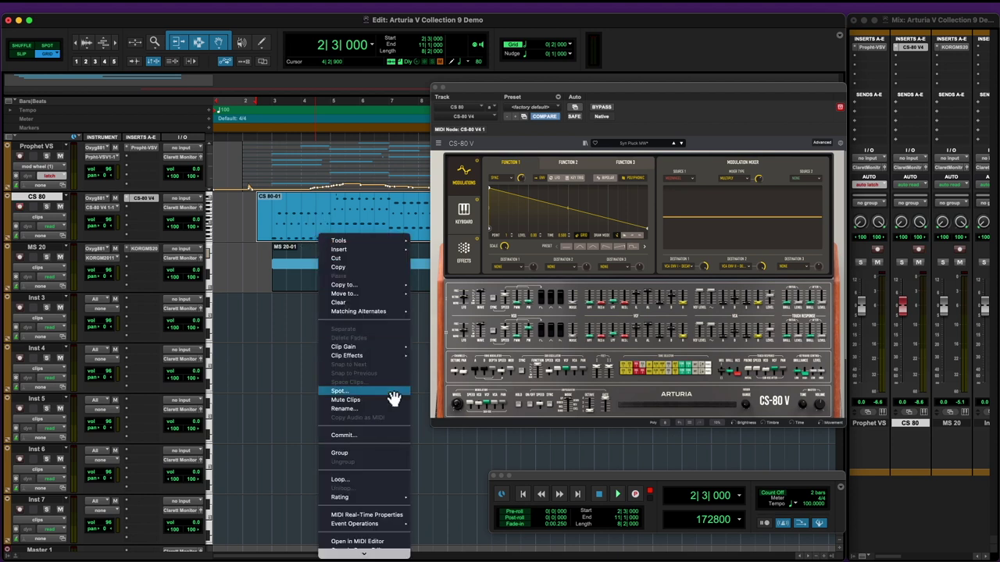
mouse_move(386, 553)
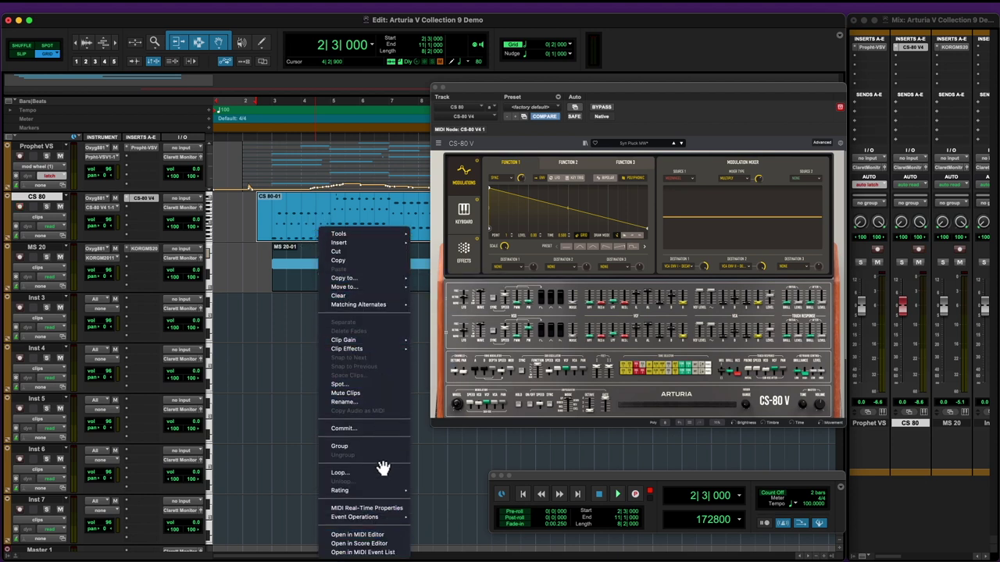
mouse_move(386, 519)
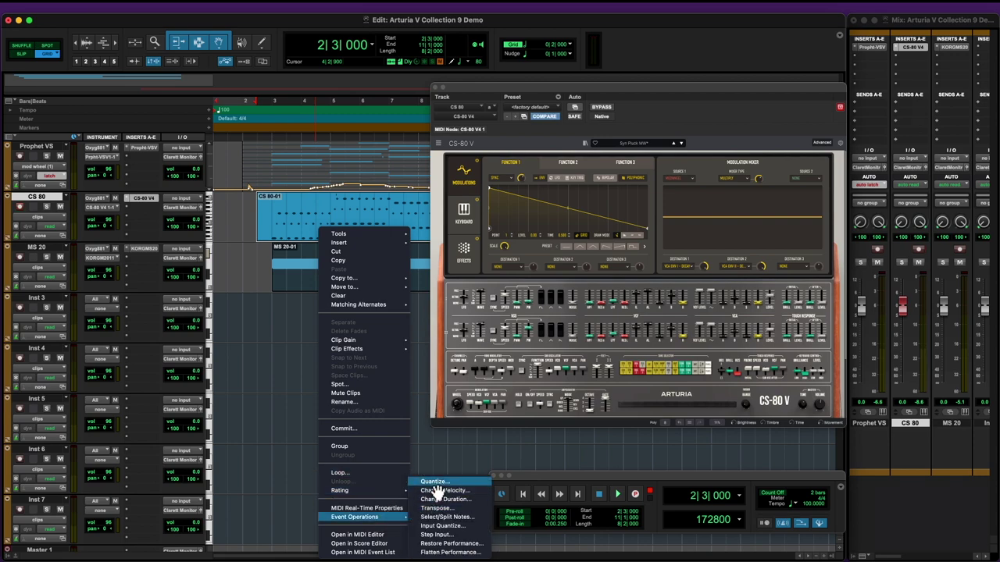
left_click(436, 482)
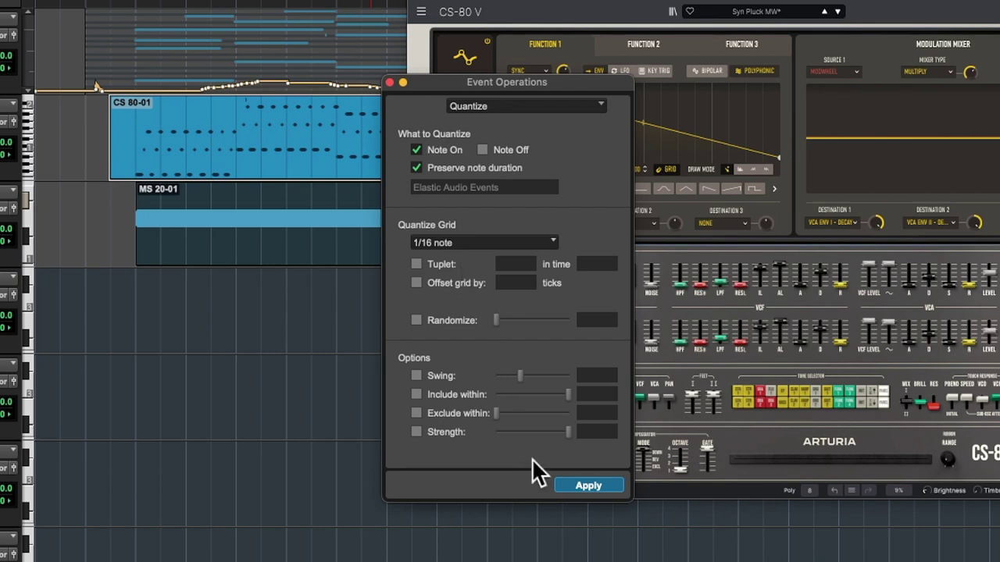
- Raise the CS 80 fader to +3.8 dB while the session plays, and close the Event Operations window
key("space")
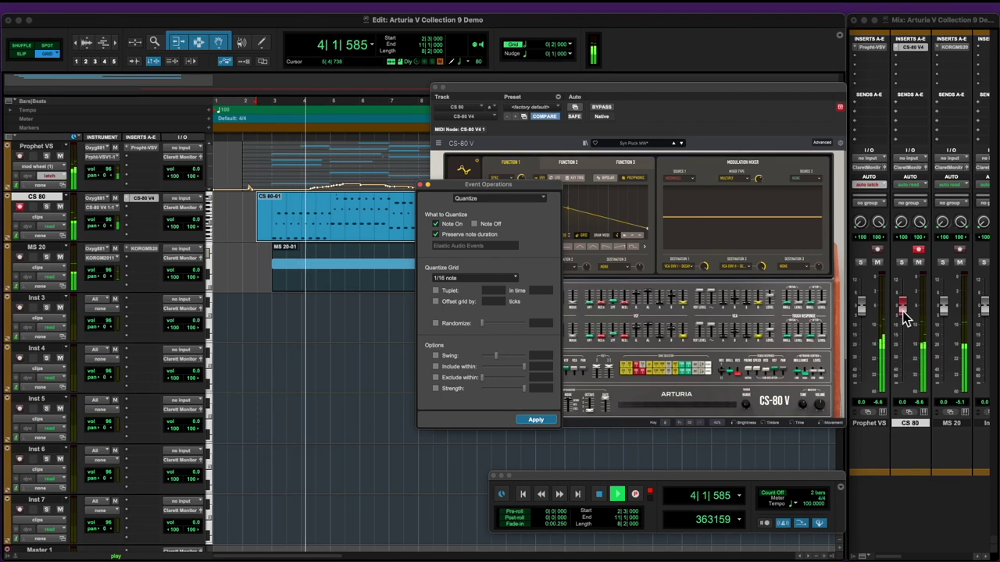
left_click_drag(904, 309, 903, 299)
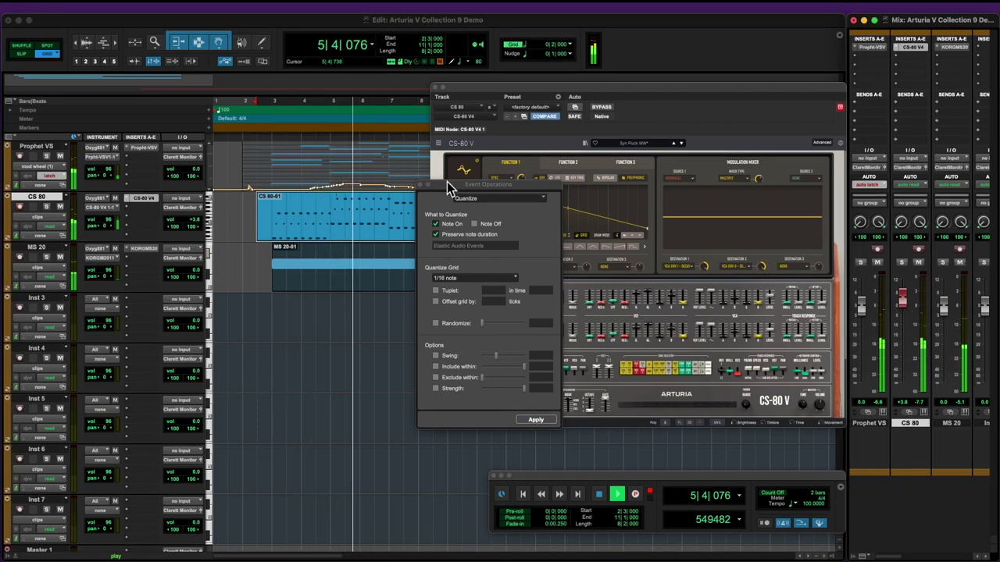
left_click(420, 185)
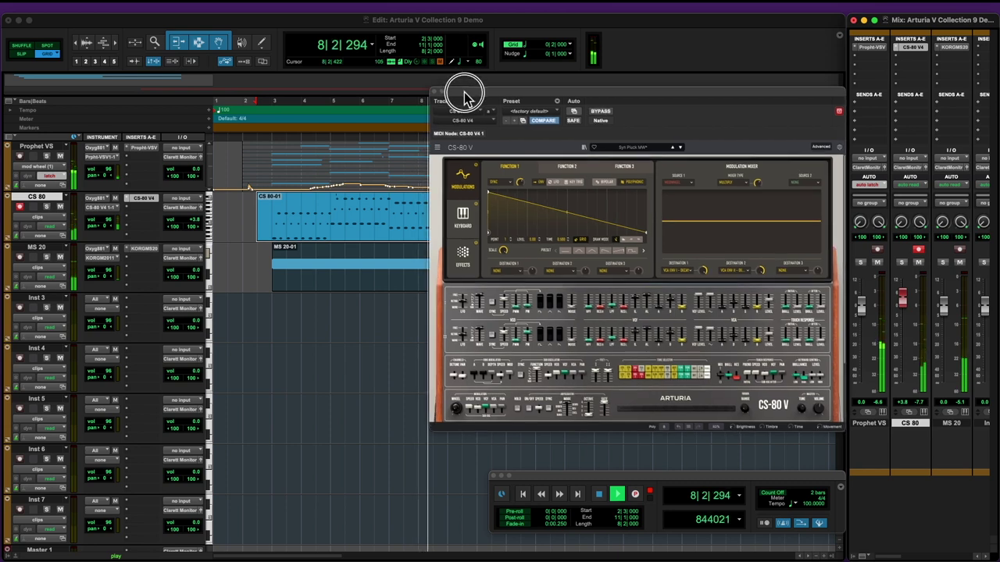
- Move the CS-80 V window below the CS 80 clip, duplicate the clip and shift the copy to start at 10|3|000
left_click_drag(461, 89, 308, 292)
left_click(484, 237)
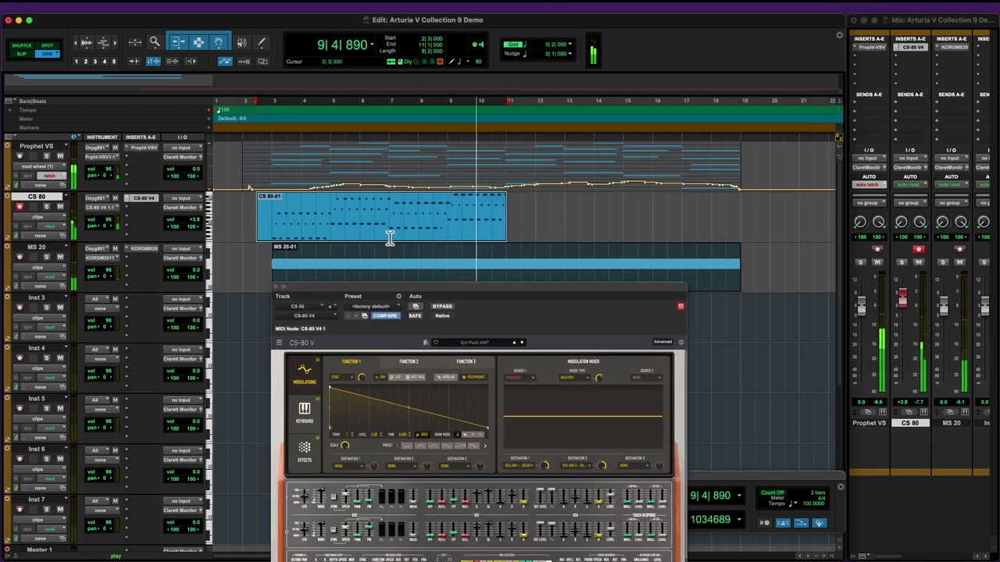
key("super+d")
left_click_drag(546, 224, 529, 232)
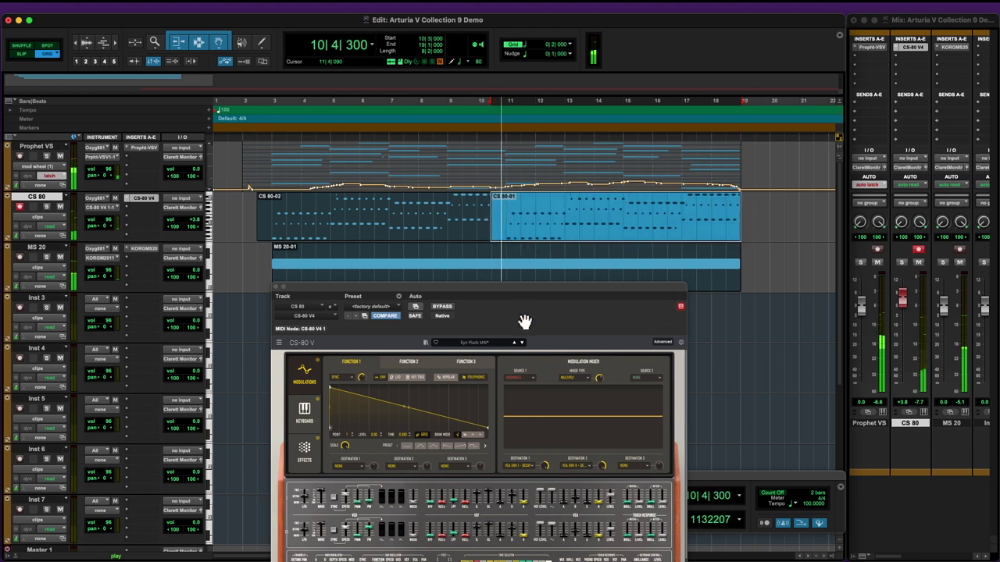
- Play across the join between the two CS 80 clips and extend the first clip's end to 11|1|000
key("space")
key("space")
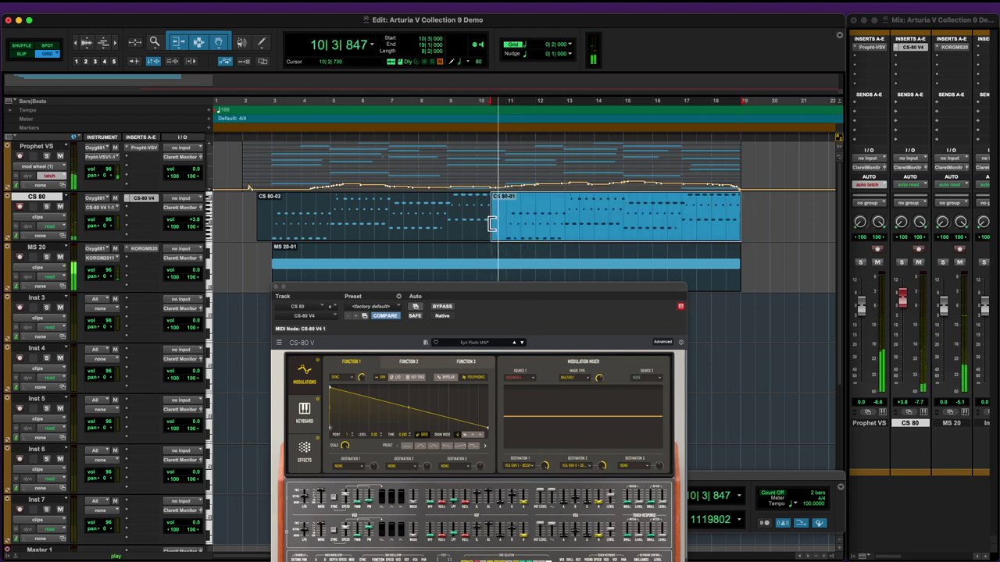
key("super+z")
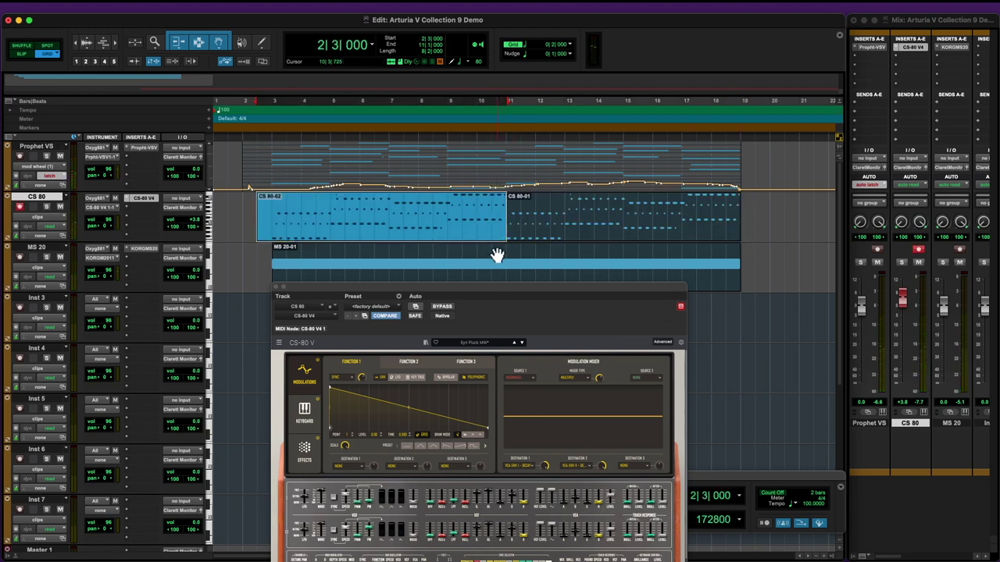
- Play the session from 10|3|000 to check the CS 80 clip join, repositioning the CS-80 V window, and stop playback
left_click(493, 217)
key("space")
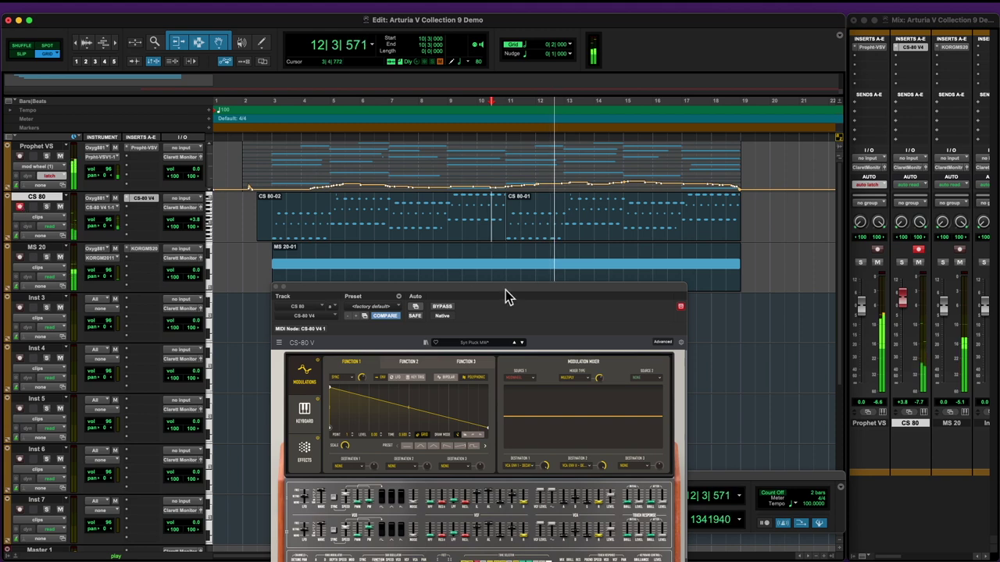
left_click_drag(505, 295, 617, 149)
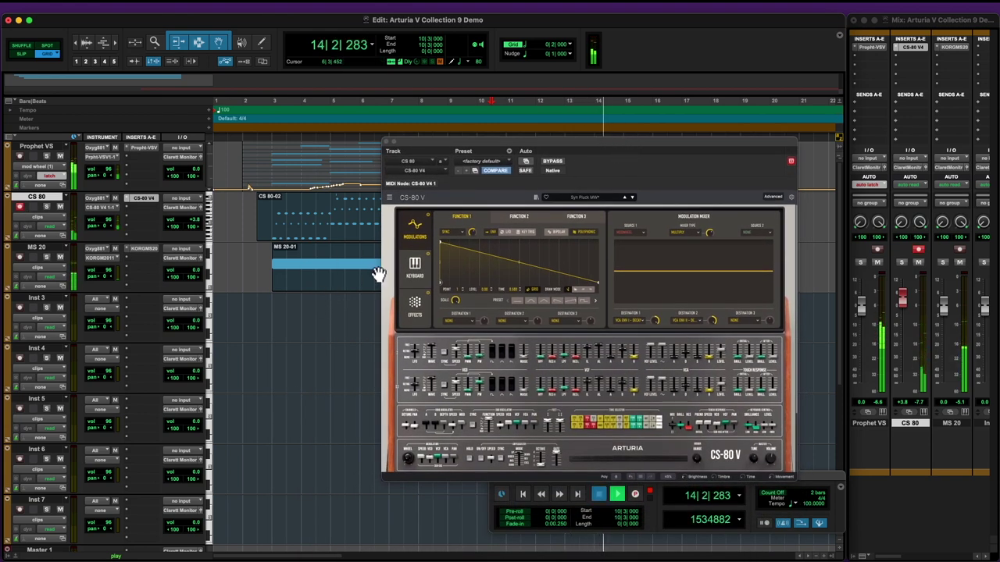
key("space")
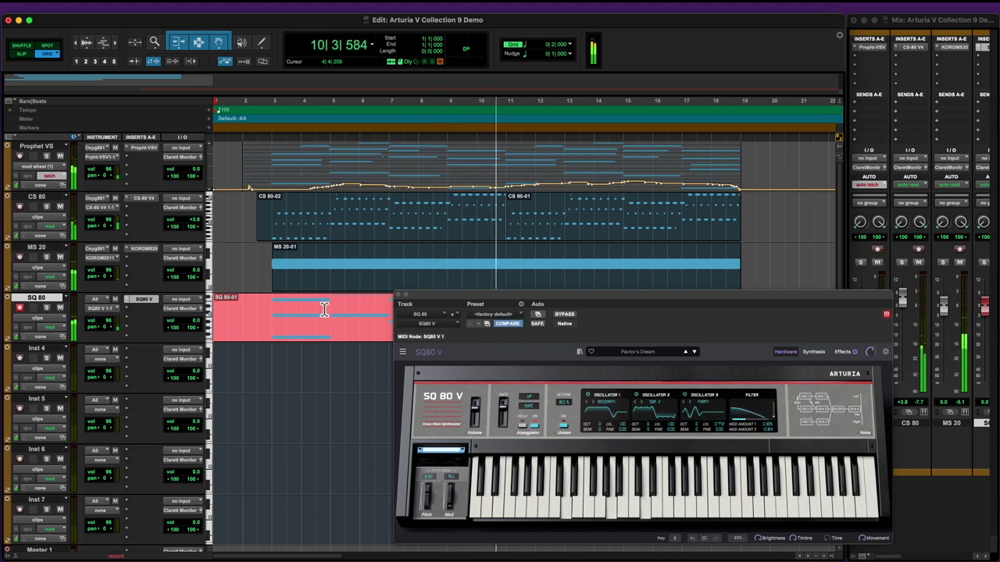
- Stop recording on the SQ 80 track and play the recorded clip from bar 5 in the MIDI Editor
key("space")
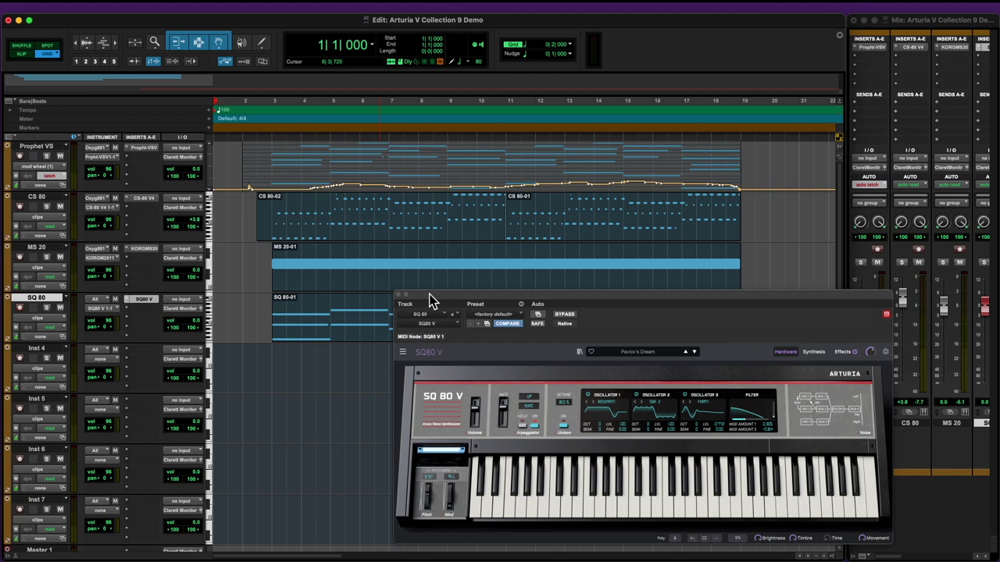
left_click(319, 336)
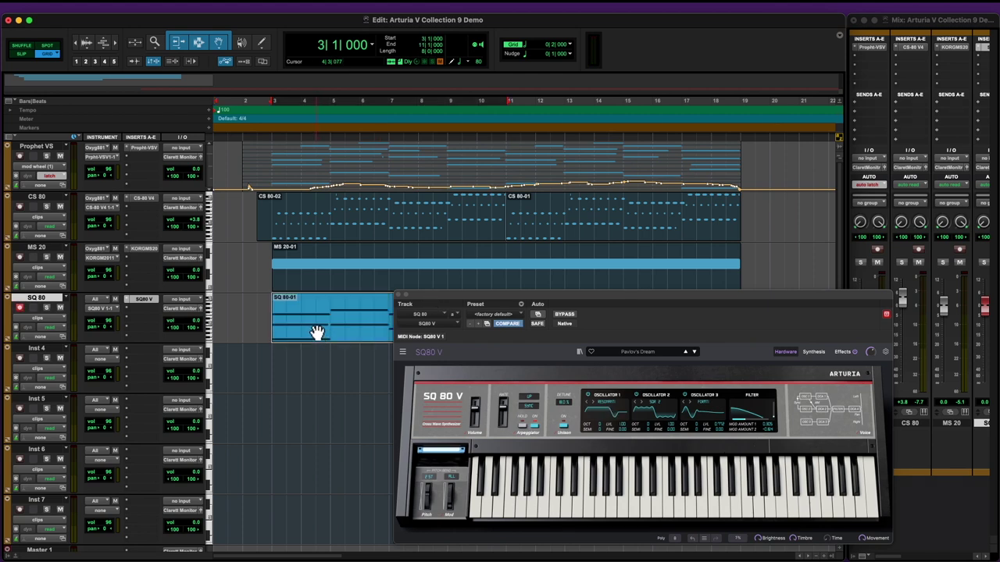
double_click(316, 332)
key("space")
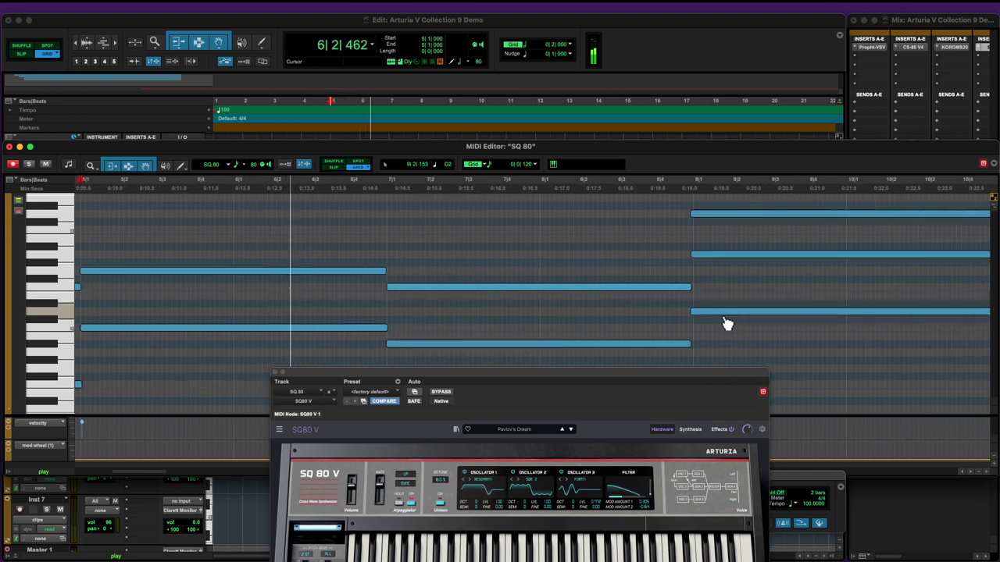
key("space")
- Move the three chord notes near bar 9 of the SQ 80 part to start at 9|1|000, and close the MIDI Editor
left_click(718, 313)
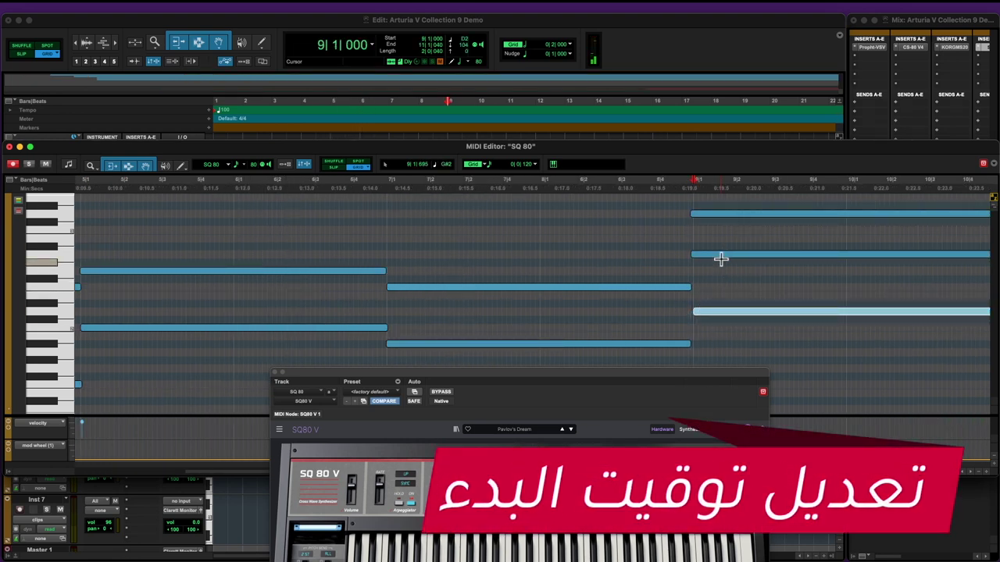
left_click(721, 255)
left_click(723, 216)
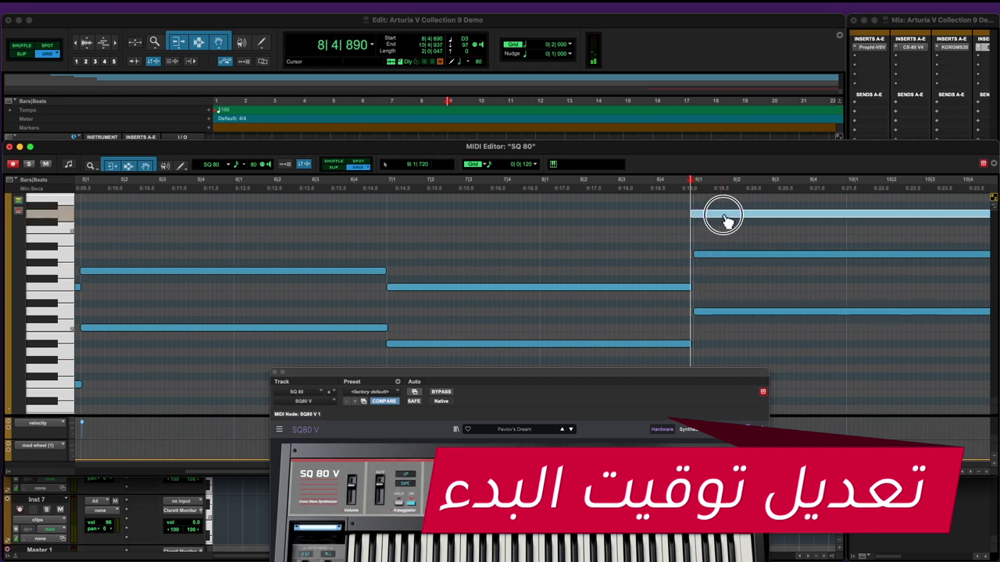
left_click_drag(725, 219, 726, 222)
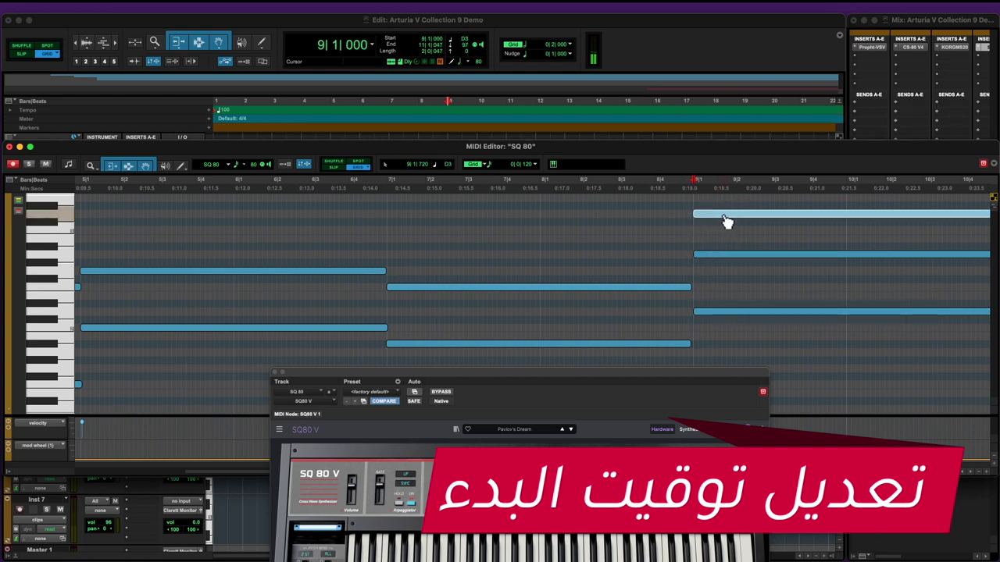
left_click(9, 146)
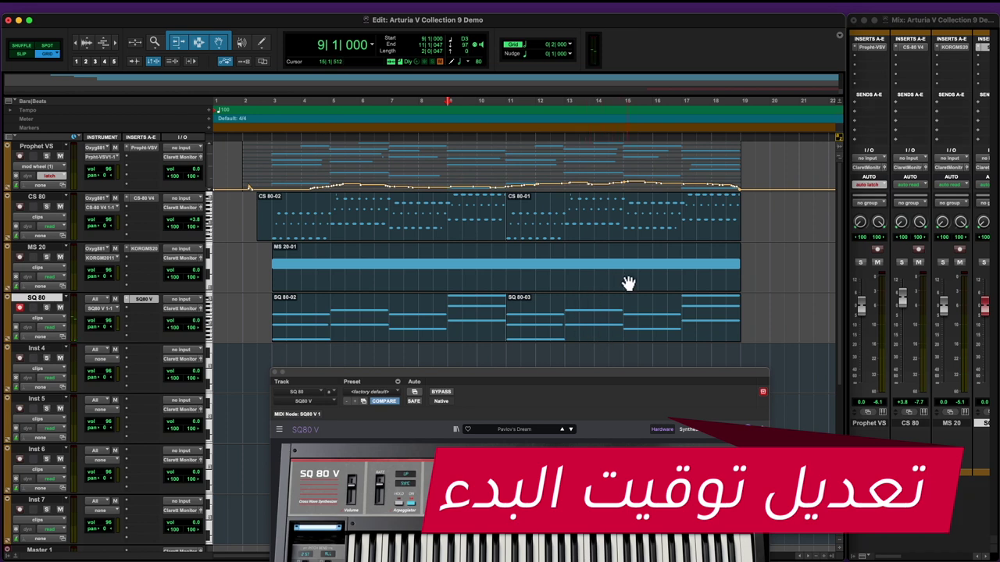
- Move the last three-note chord of the second SQ 80 clip to start at 17|1|000, and close the MIDI Editor
double_click(636, 328)
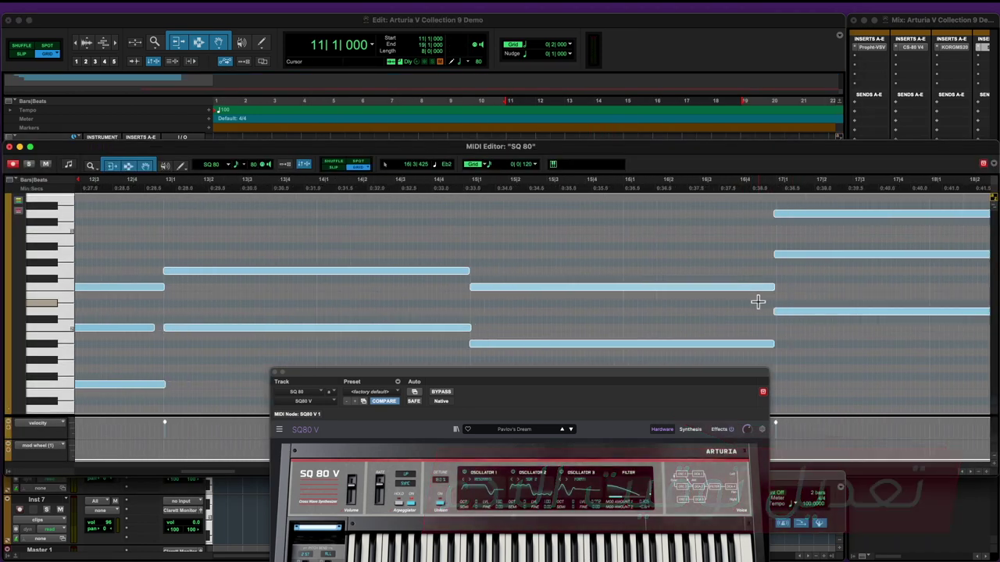
scroll(703, 297, "right", 5)
left_click(672, 297)
left_click_drag(846, 205, 709, 335)
left_click_drag(524, 317, 529, 320)
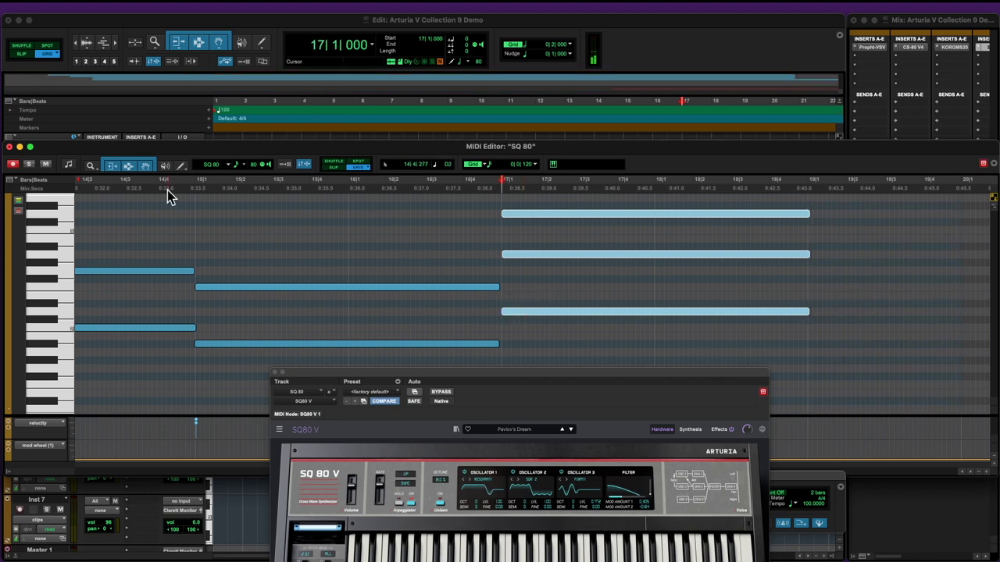
left_click(9, 146)
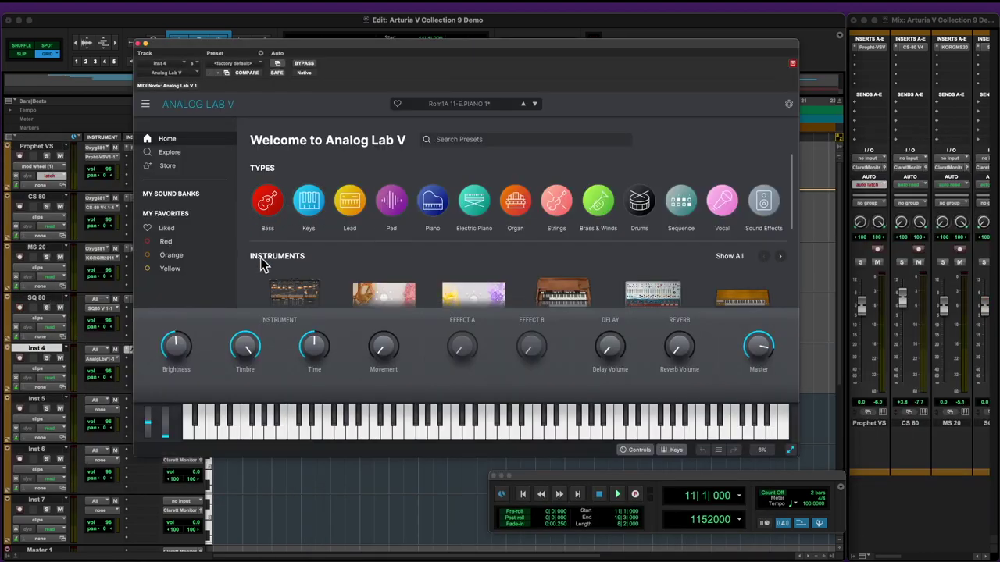
- Hide the Analog Lab V keyboard and audition kick drum presets, including Bs Dr Quiet, Dirty Kick and Dome Kick, ending on EDM Kick
left_click(675, 451)
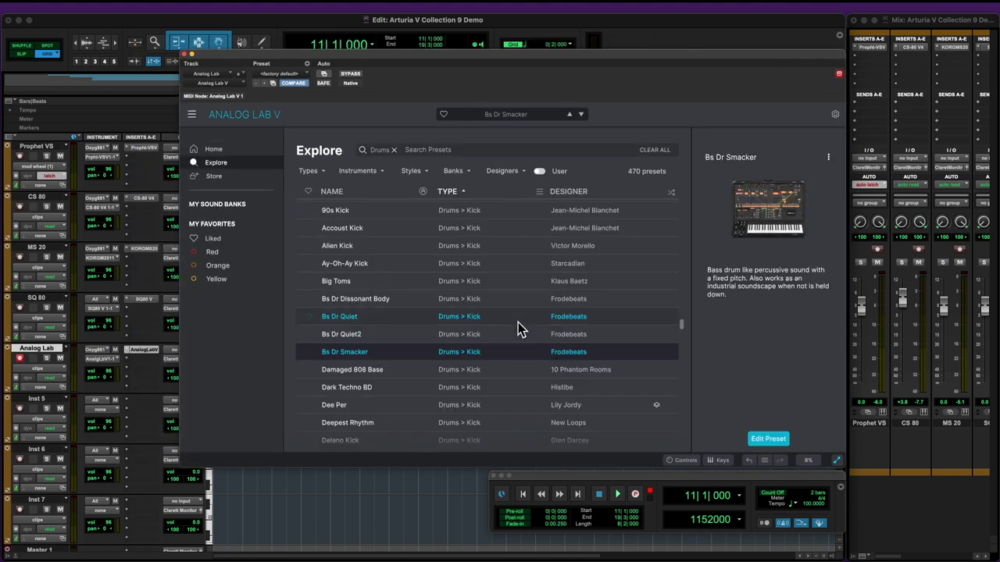
left_click(518, 323)
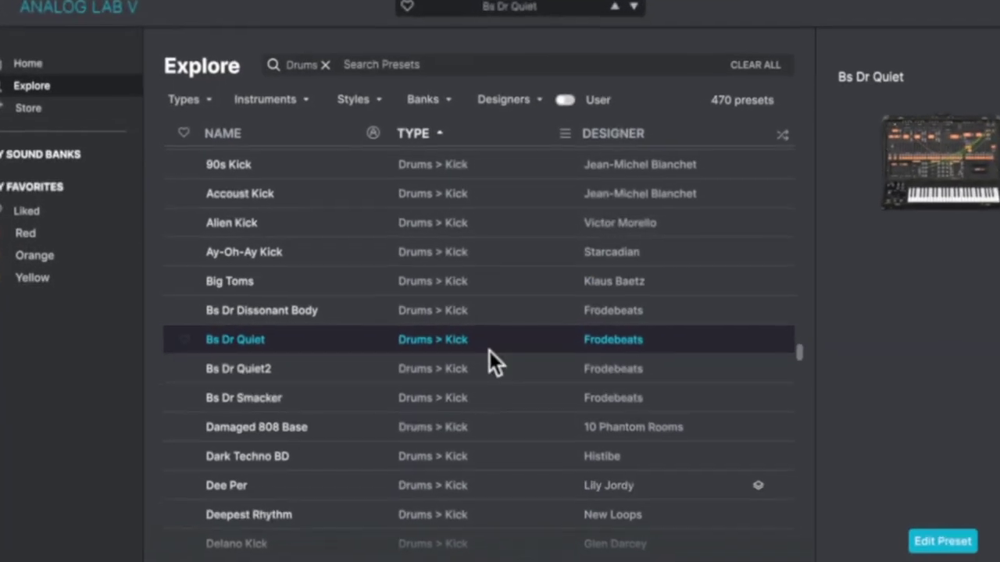
left_click(491, 370)
scroll(484, 445, "down", 2)
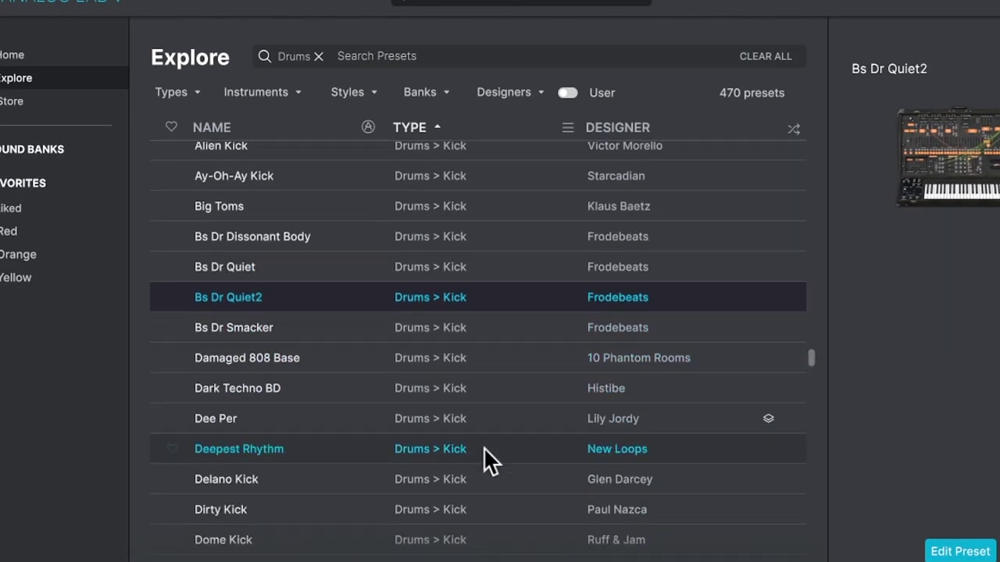
left_click(469, 516)
scroll(472, 502, "down", 3)
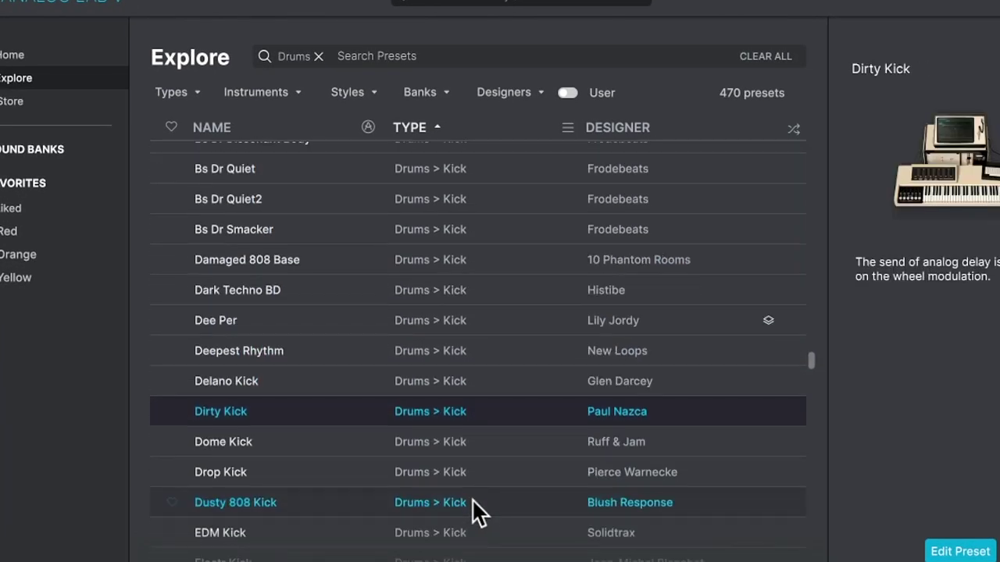
left_click(472, 447)
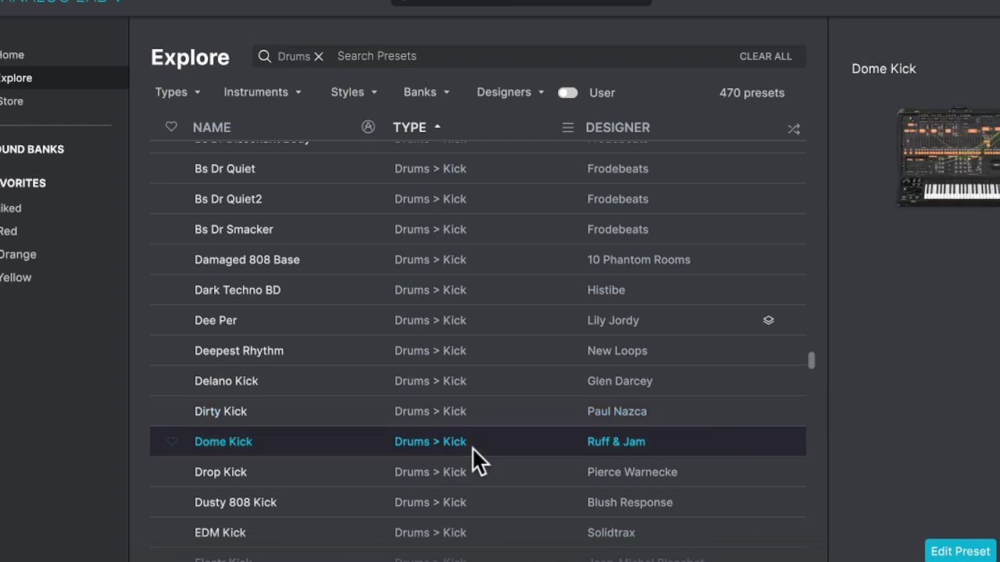
scroll(464, 531, "down", 3)
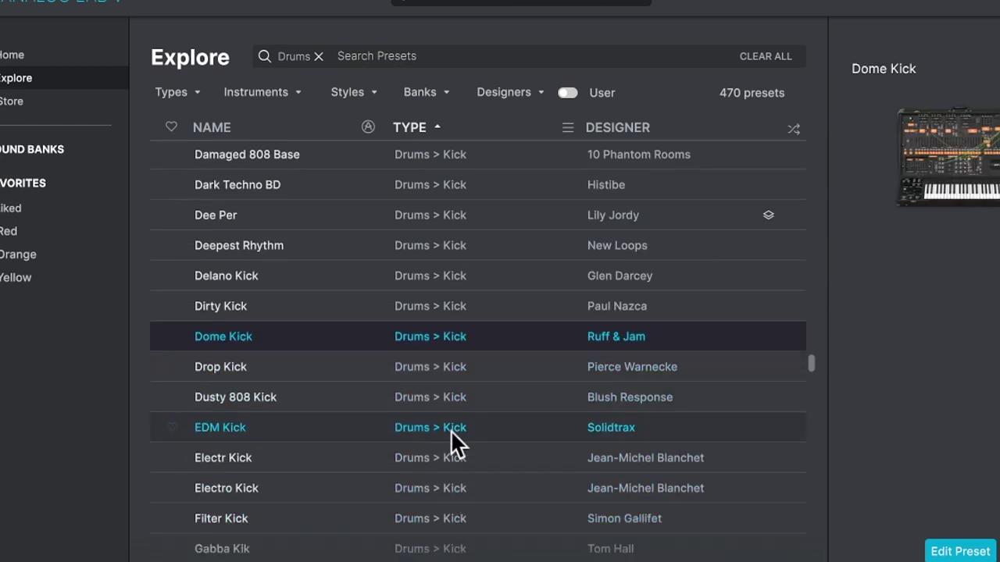
left_click(451, 436)
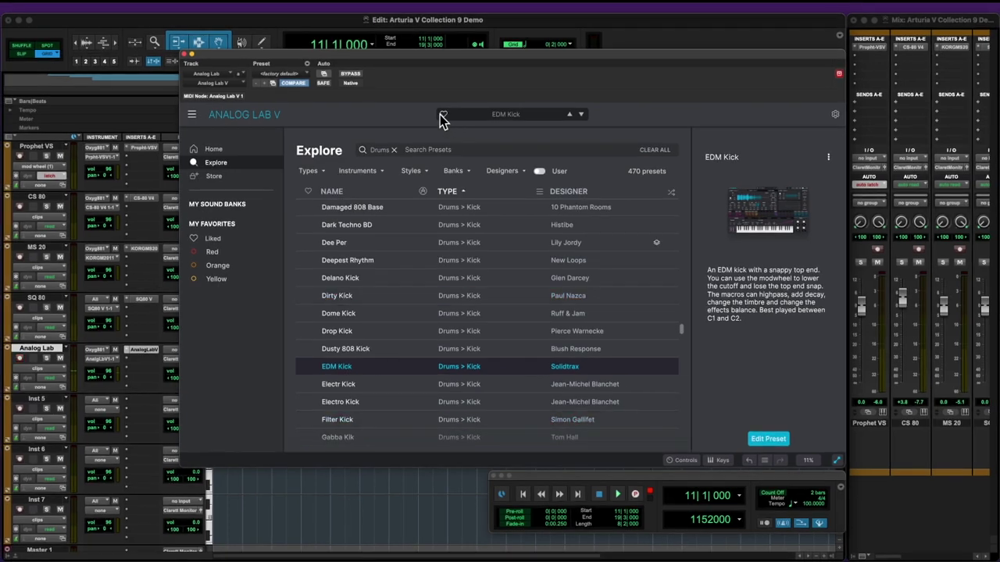
- Move the Analog Lab V window off the first bars, play the session from 2|3|000 and try another kick preset
left_click_drag(436, 62, 585, 65)
left_click(273, 371)
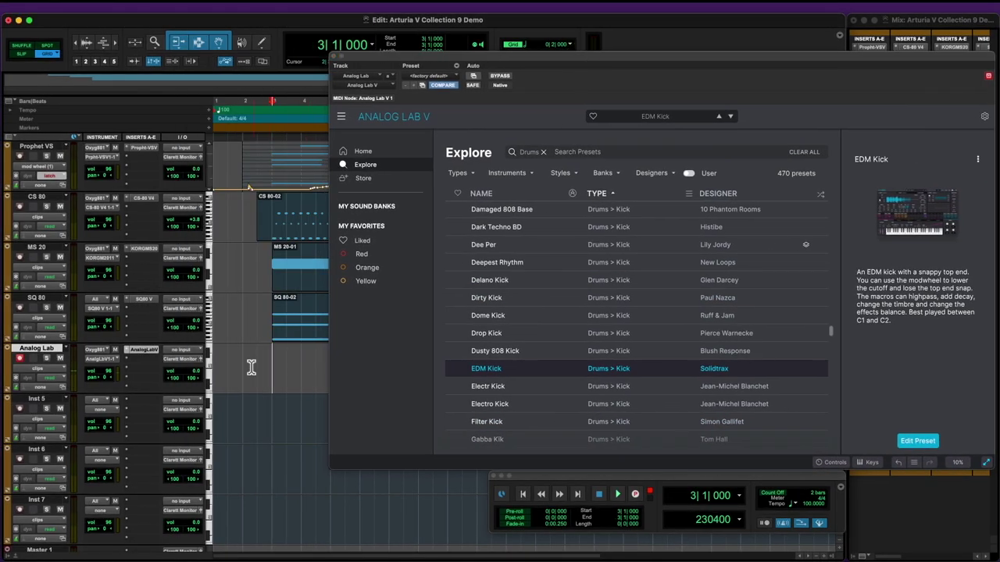
key("space")
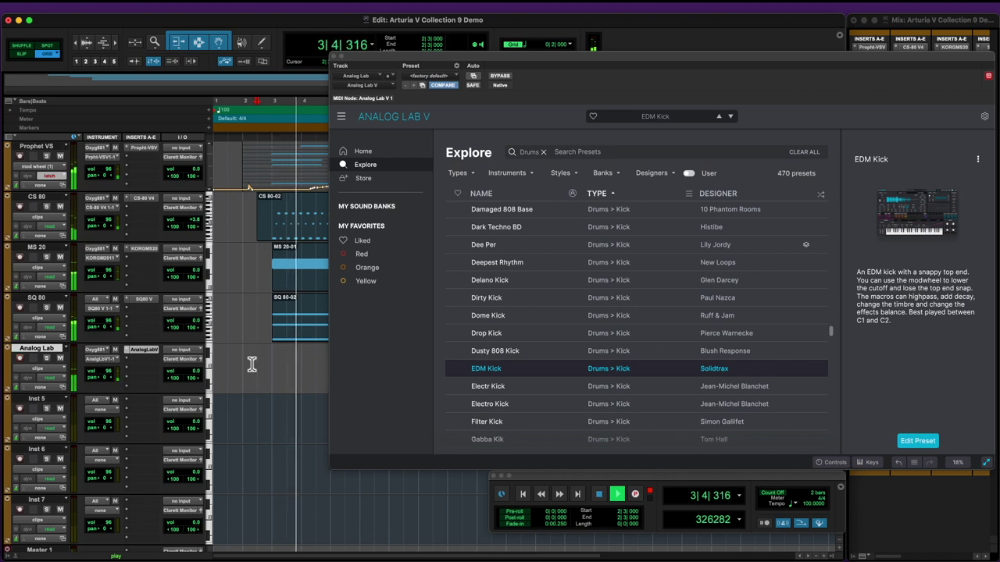
scroll(528, 318, "up", 5)
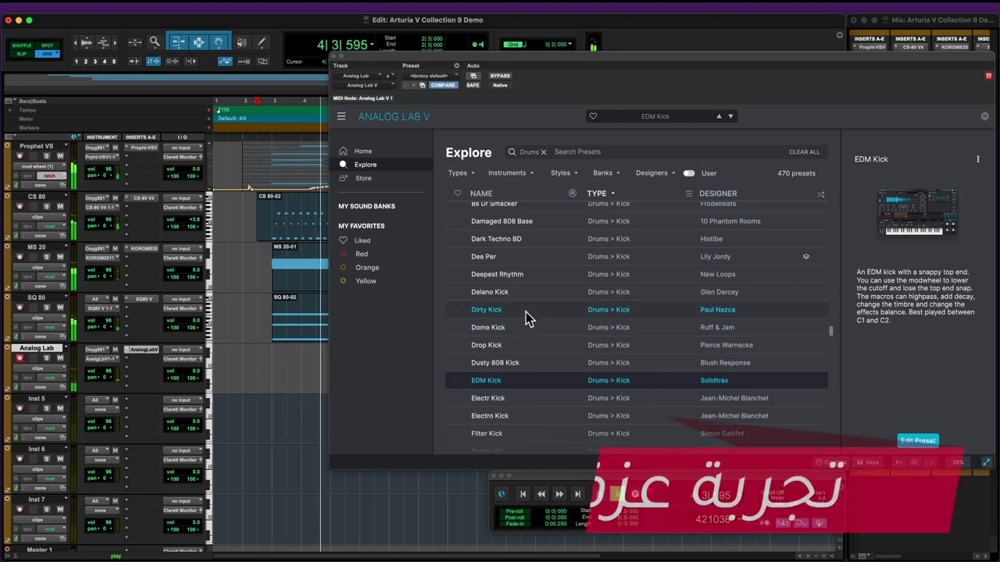
left_click(514, 285)
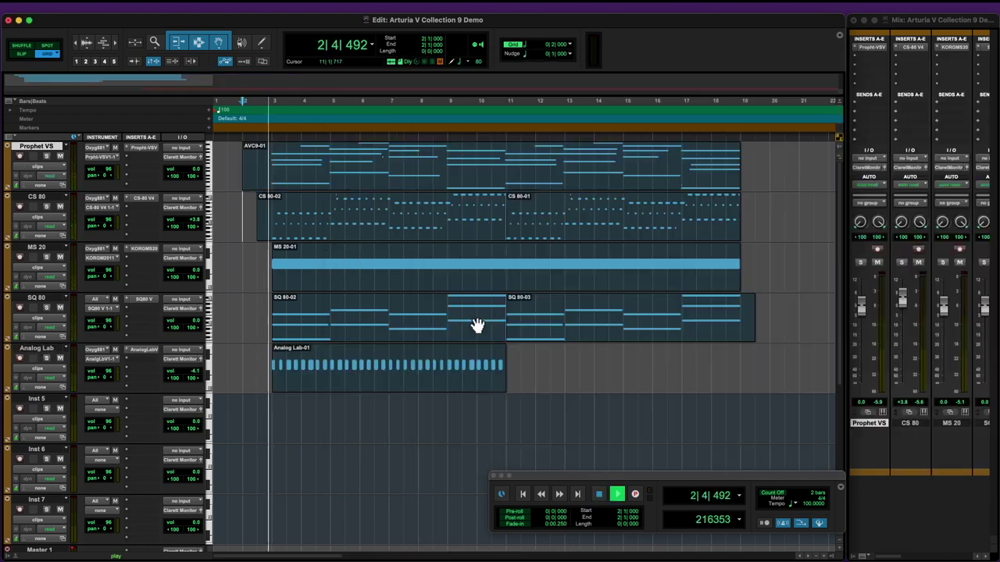
- Show the Prophet-VS V plug-in during playback with its advanced panel hidden, and move its window off the clips
left_click(134, 148)
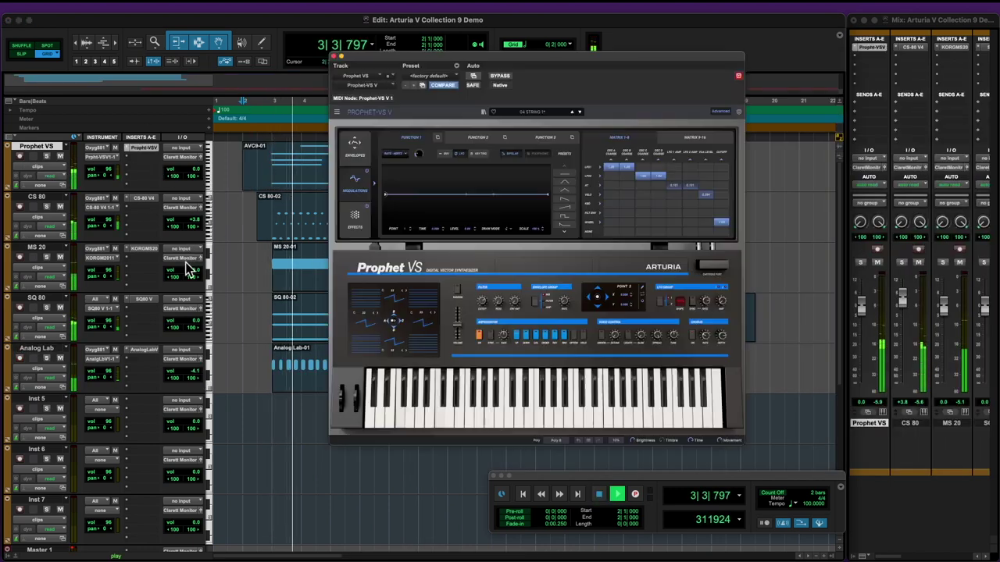
left_click(723, 113)
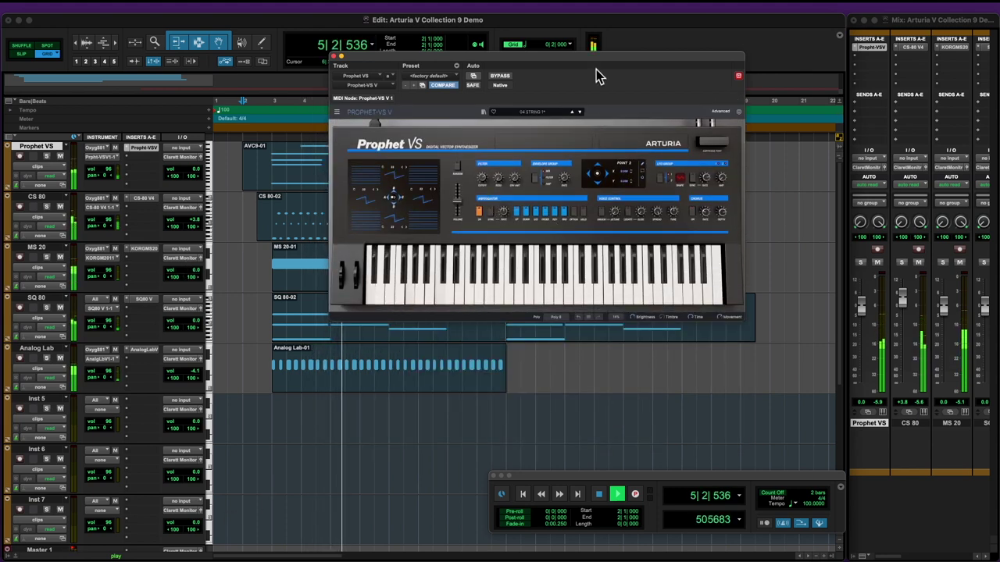
left_click_drag(599, 62, 796, 119)
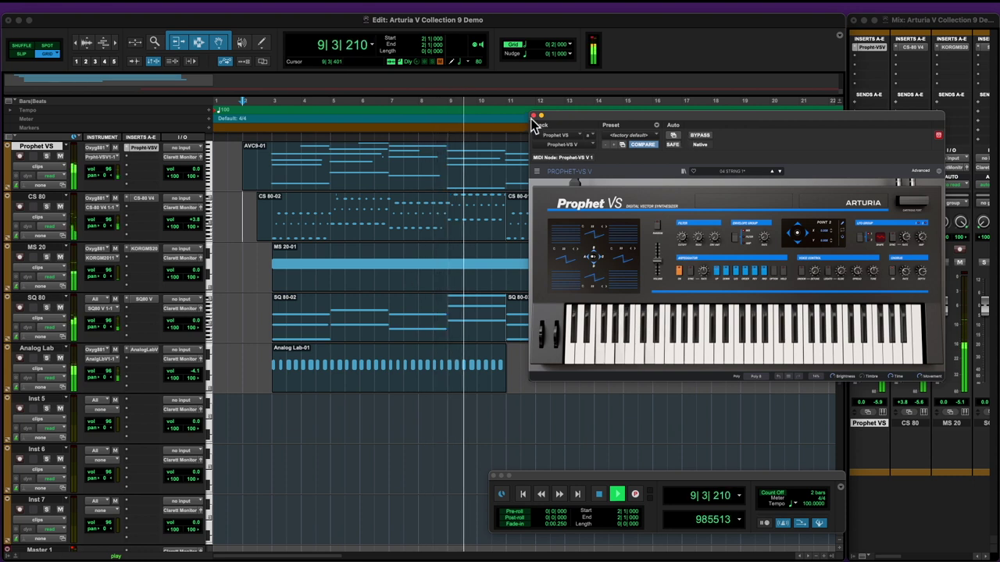
- Duplicate the Analog Lab clip to start at 11|1|000 and set the Analog Lab track's volume to -3.3 dB, stopping playback when done
left_click(402, 383)
key("super+d")
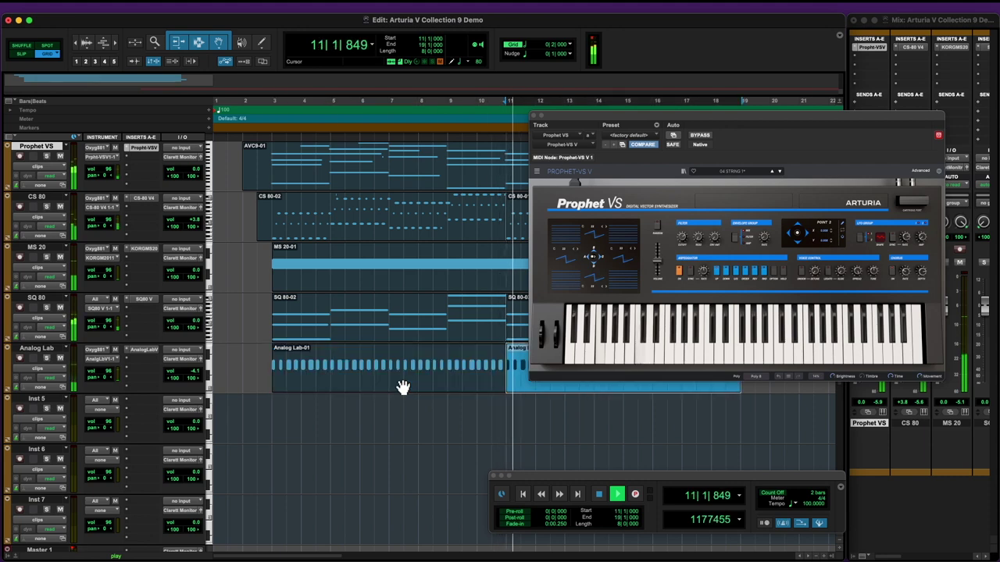
left_click(39, 349)
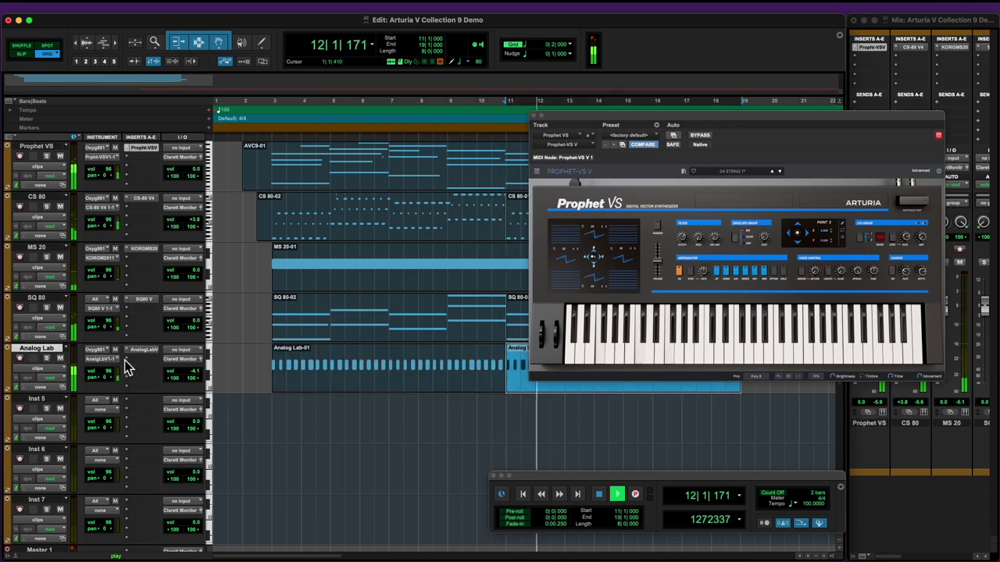
left_click_drag(810, 123, 635, 125)
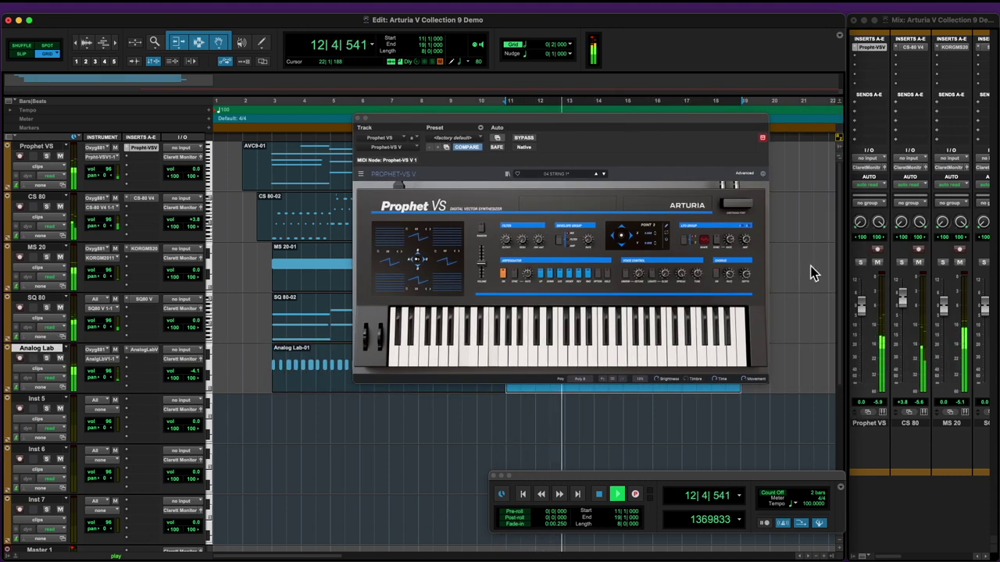
scroll(933, 434, "right", 3)
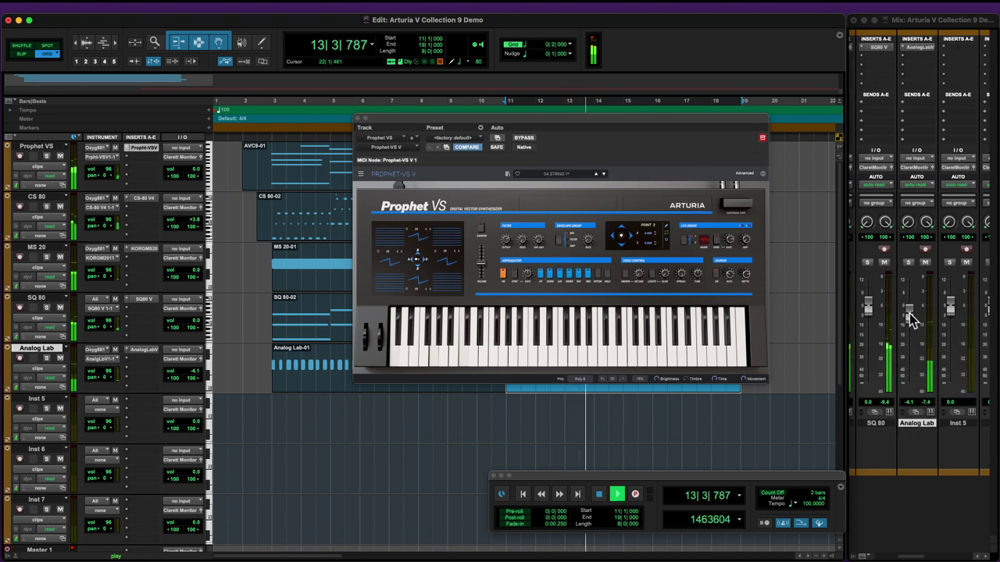
mouse_move(910, 313)
left_mouse_down()
mouse_move(914, 321)
mouse_move(910, 313)
left_mouse_up()
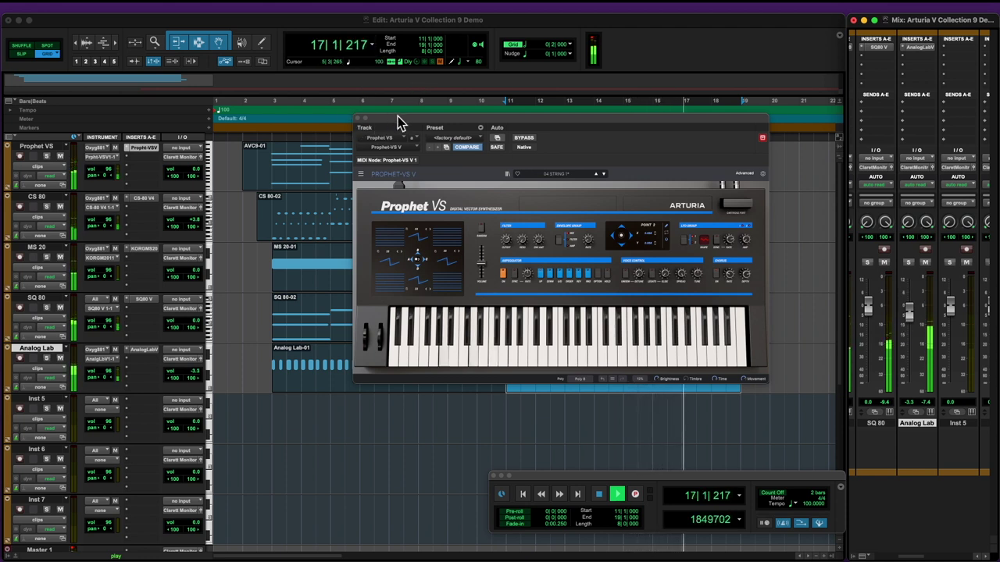
key("space")
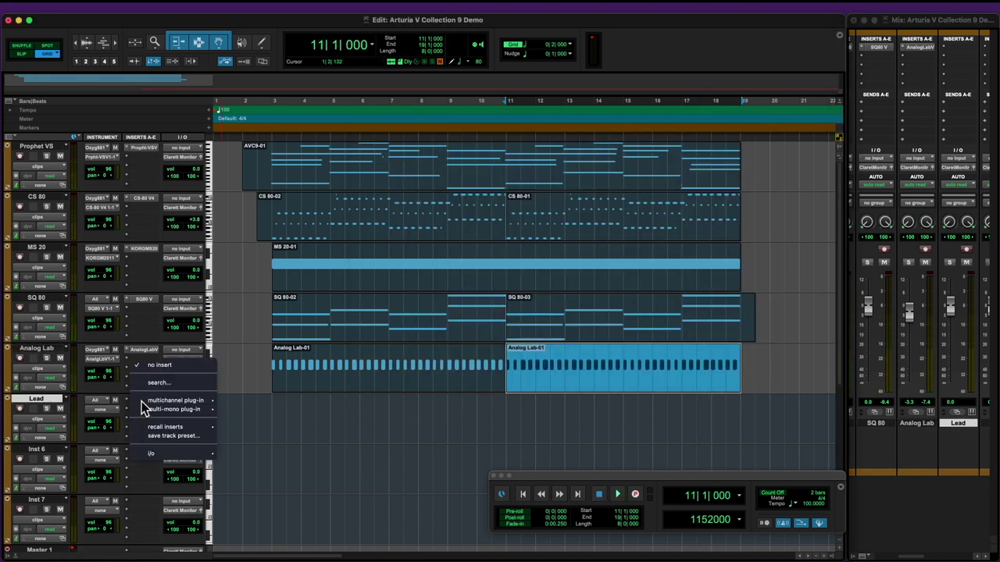
- Insert the stereo CS-80 V4 instrument on the Lead track and set its MIDI input to Oxygen 88, channel 1
mouse_move(186, 403)
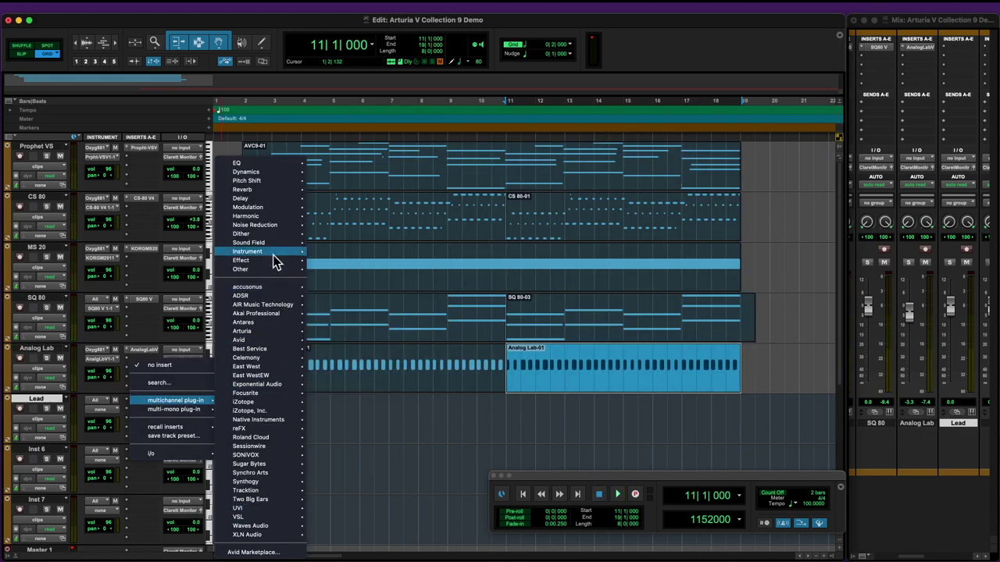
mouse_move(278, 320)
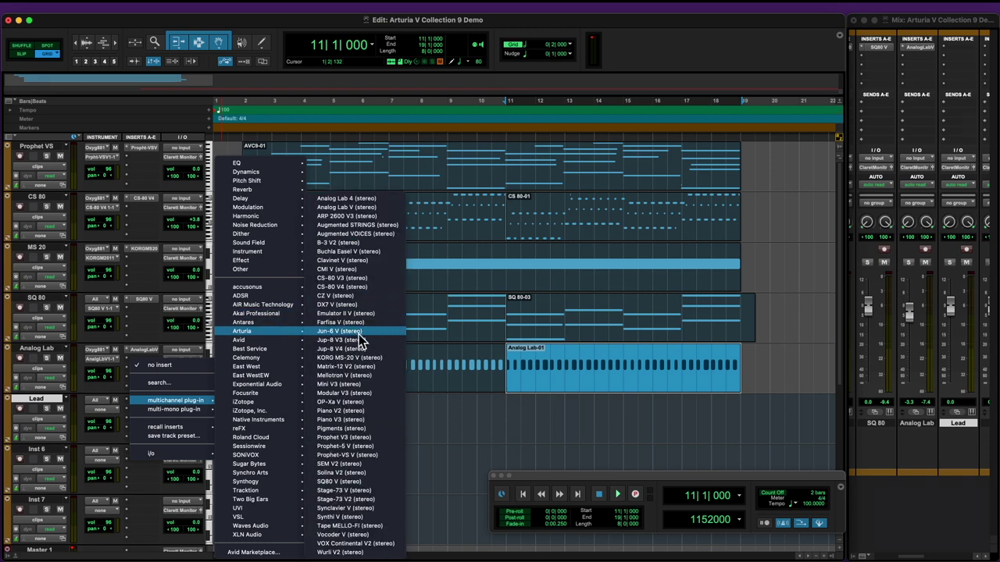
left_click(365, 287)
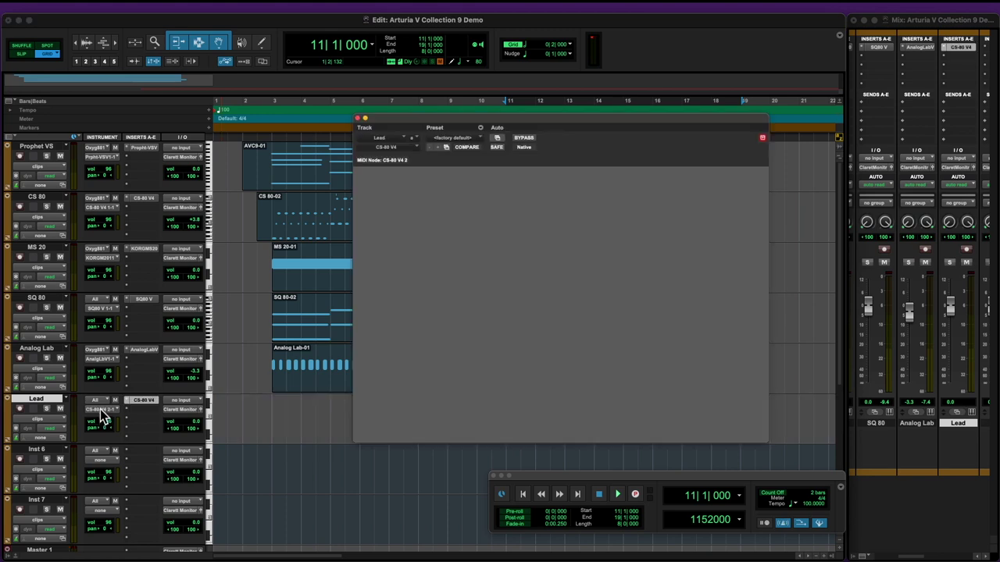
left_click(96, 400)
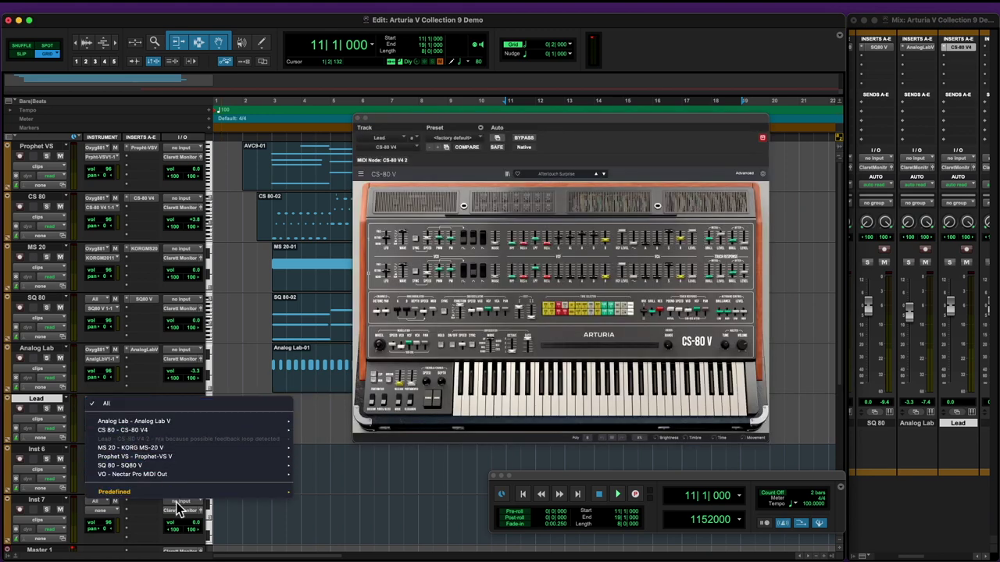
mouse_move(216, 494)
mouse_move(309, 507)
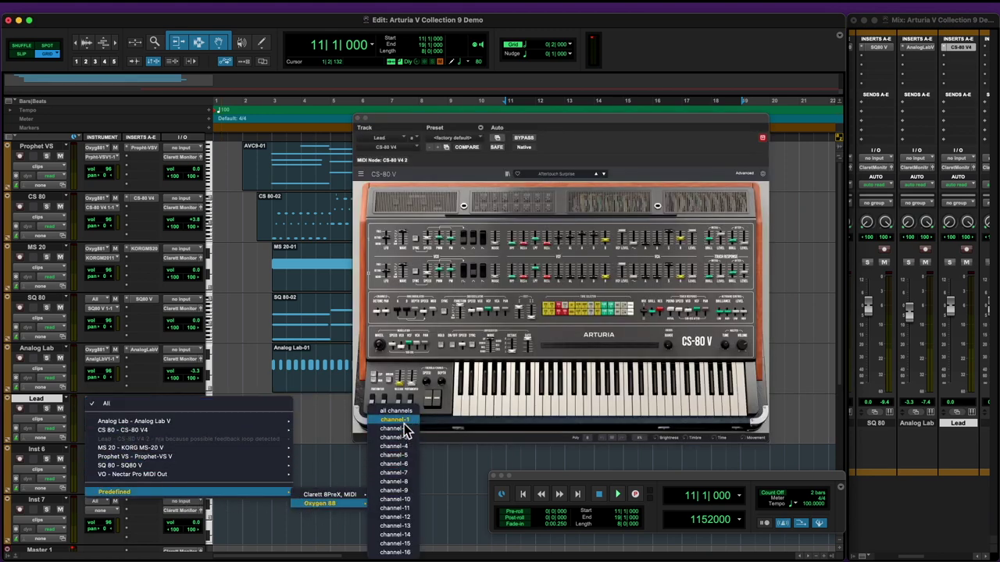
left_click(395, 419)
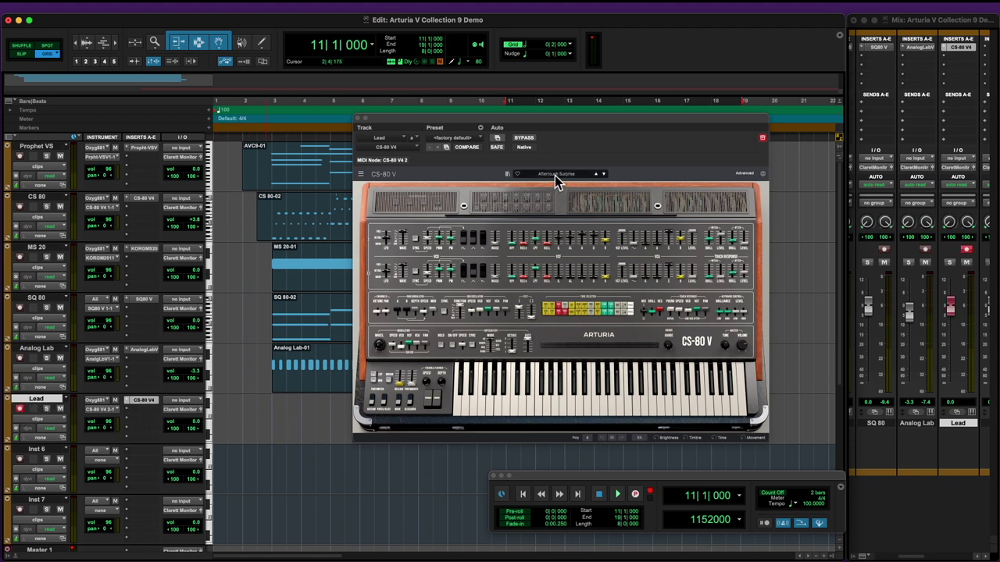
- Browse the CS-80 V presets by bank and in the full preset list
left_click(507, 174)
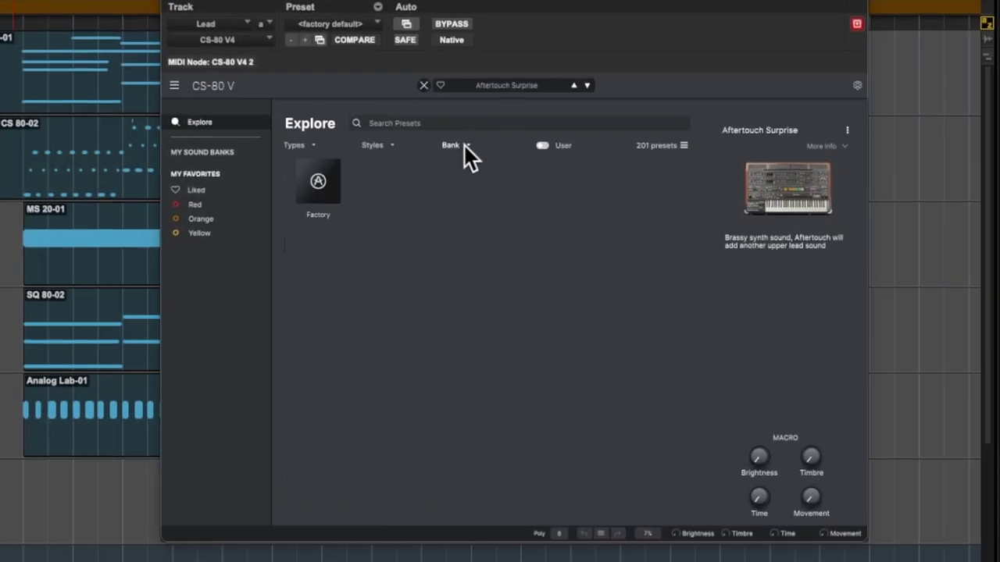
left_click(532, 208)
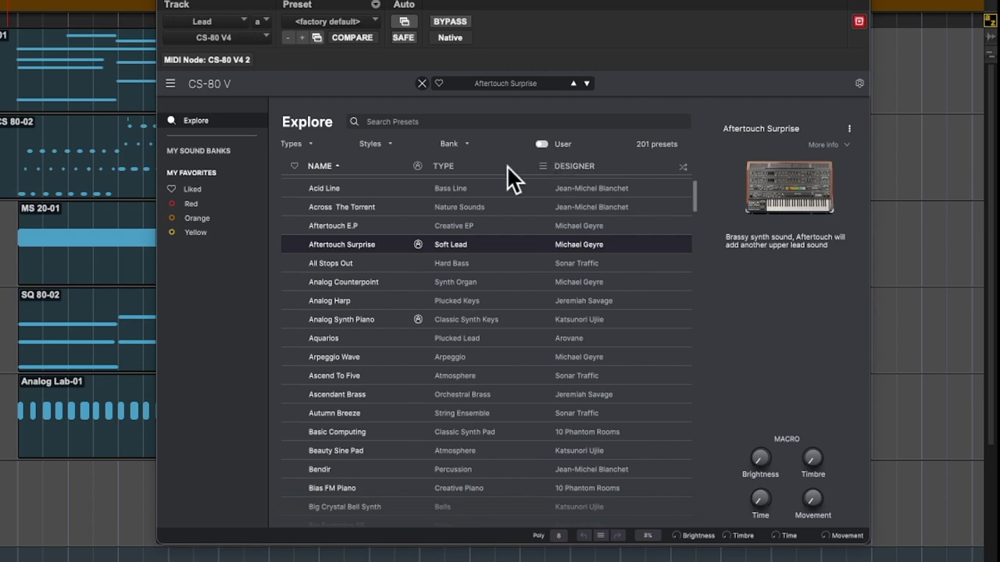
left_click(445, 166)
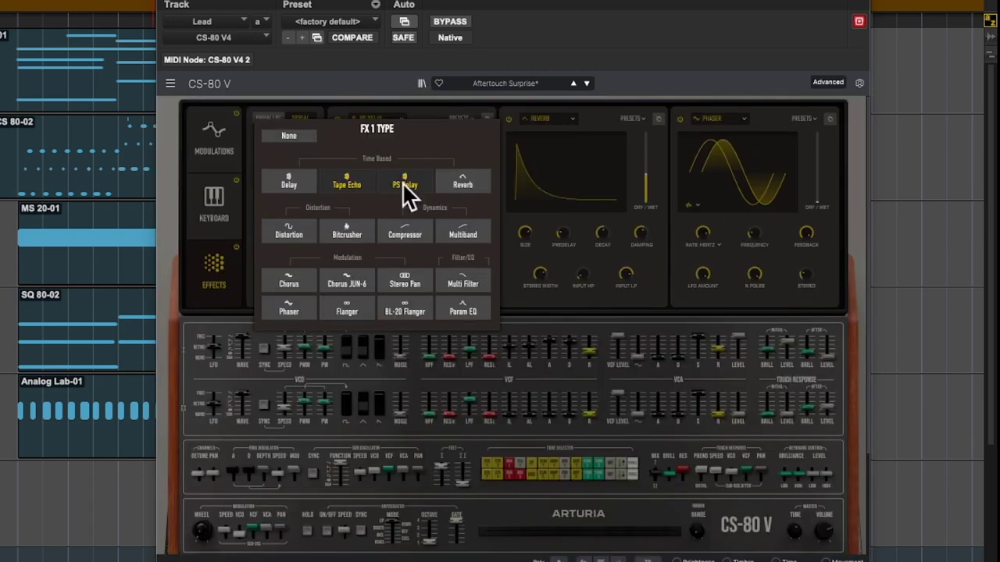
- Set effect 1 of the Lead track's CS-80 V to PS Delay and adjust the dry/wet mix of the delay and reverb
left_click(408, 191)
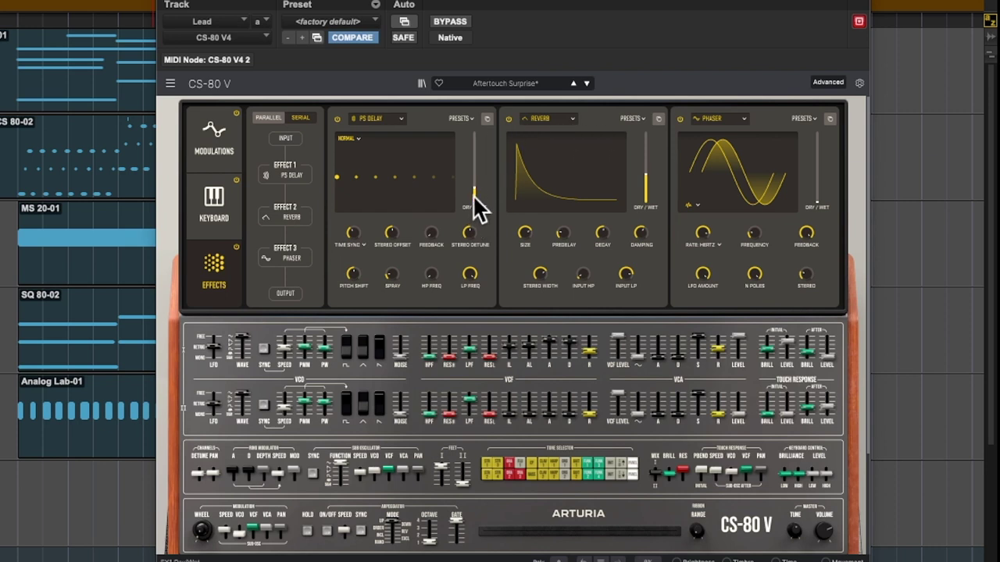
left_click_drag(473, 196, 468, 181)
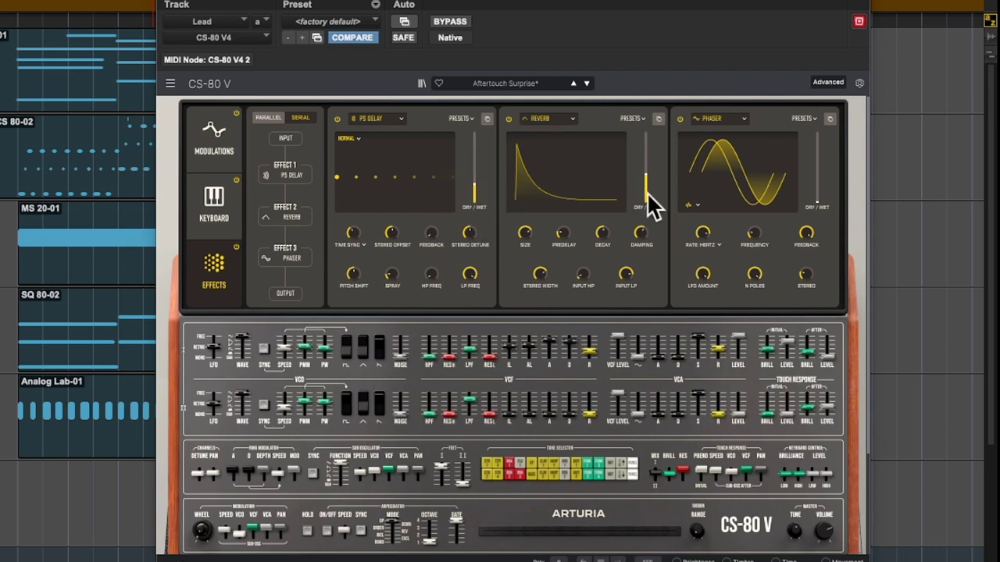
mouse_move(647, 190)
left_mouse_down()
mouse_move(642, 168)
mouse_move(649, 181)
left_mouse_up()
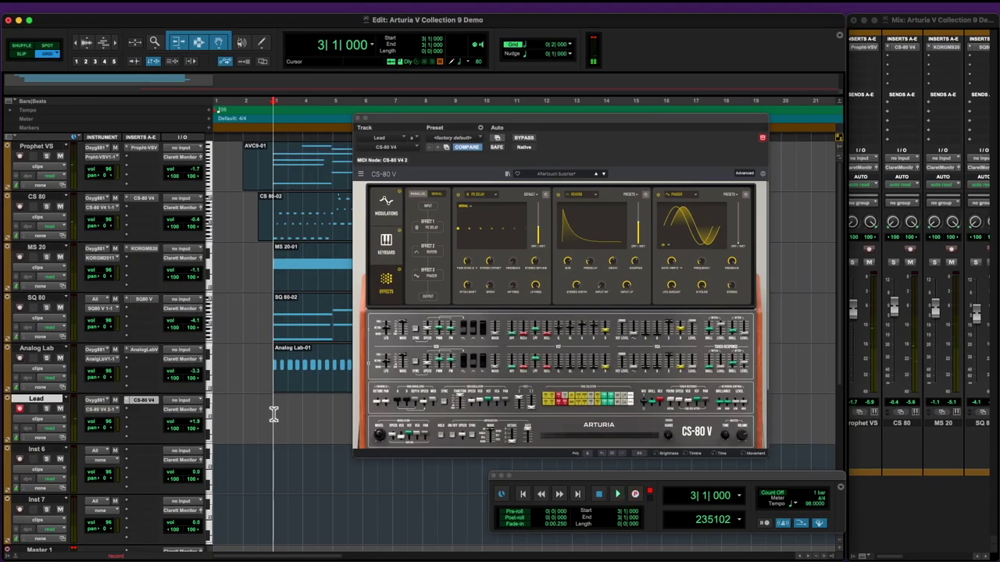
- Record the CS-80 V lead part on the Lead track from 3|1|000 to about bar 19, stop, and select the Inst 6 track
key("super+space")
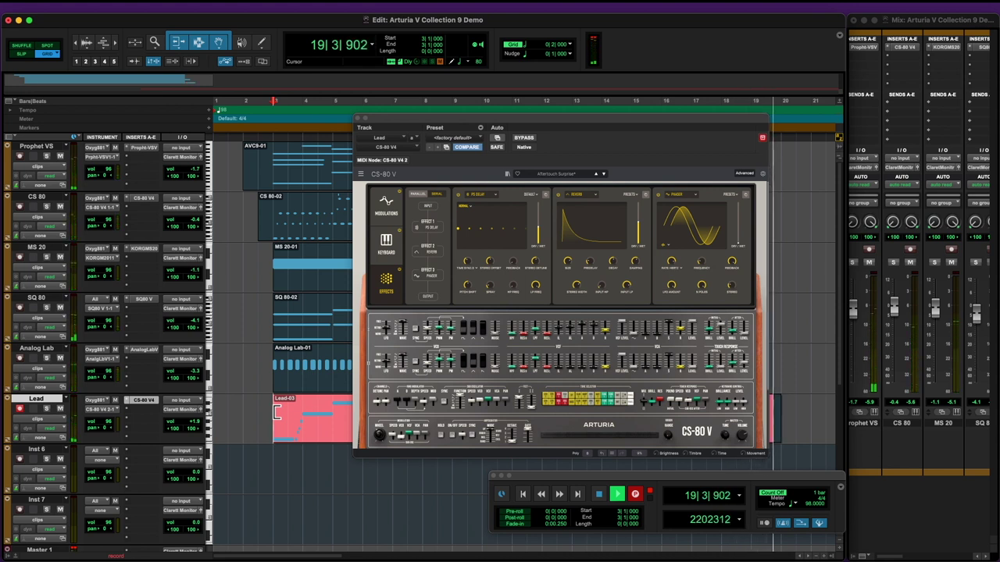
key("space")
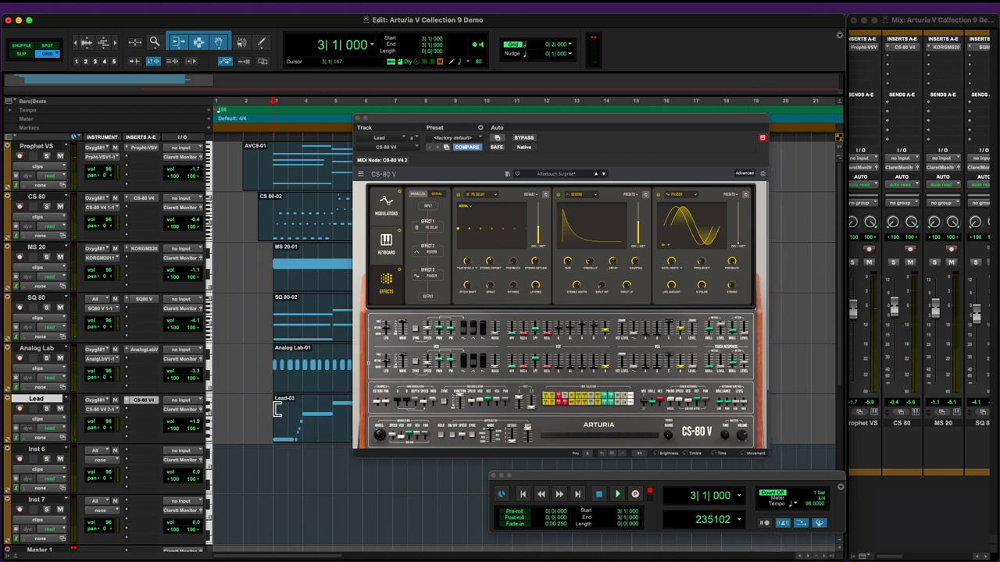
left_click(47, 451)
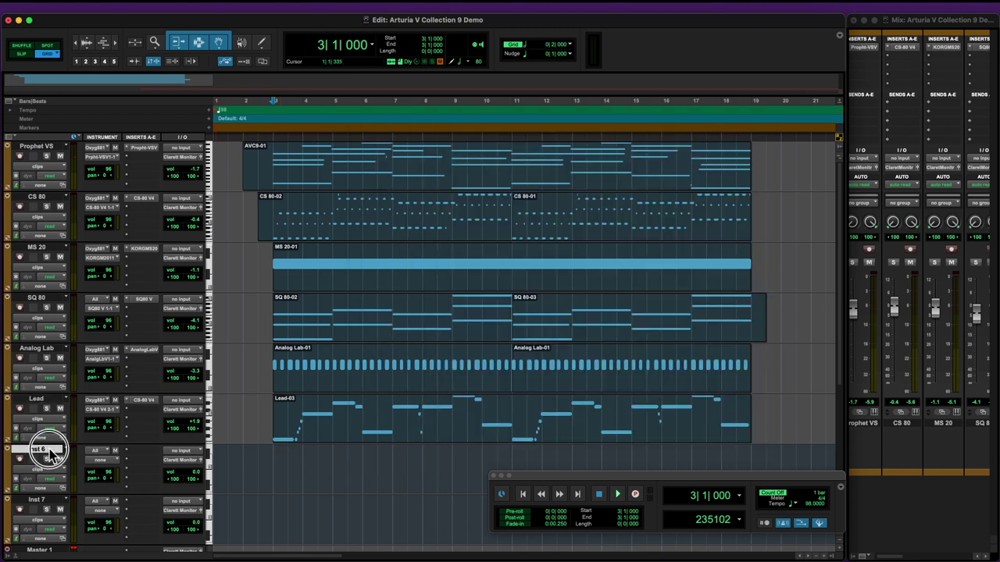
- Rename the Inst 6 track as Lead 2 and insert the stereo Arturia CS-80 V4 instrument on it
double_click(48, 452)
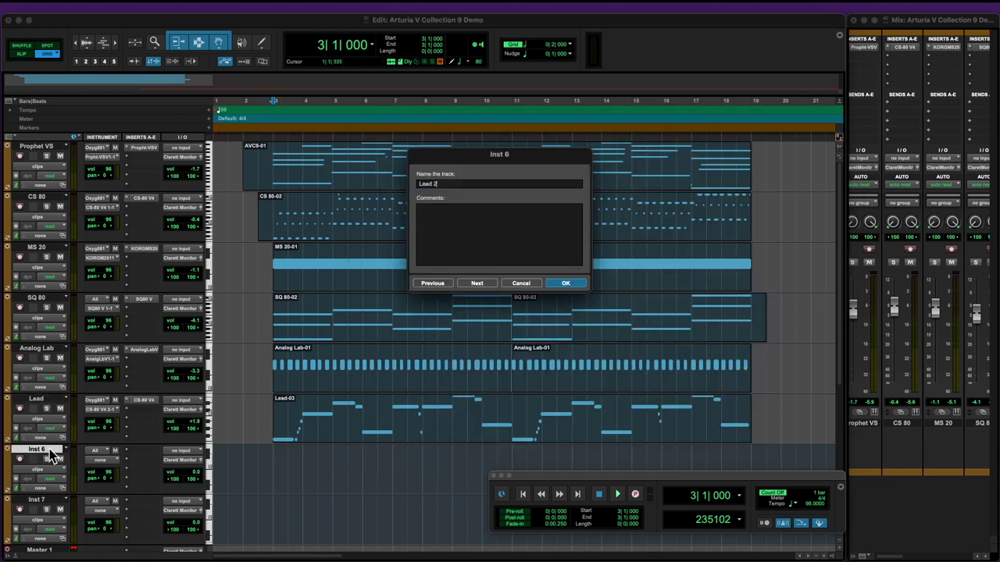
key("Return")
left_click(107, 467)
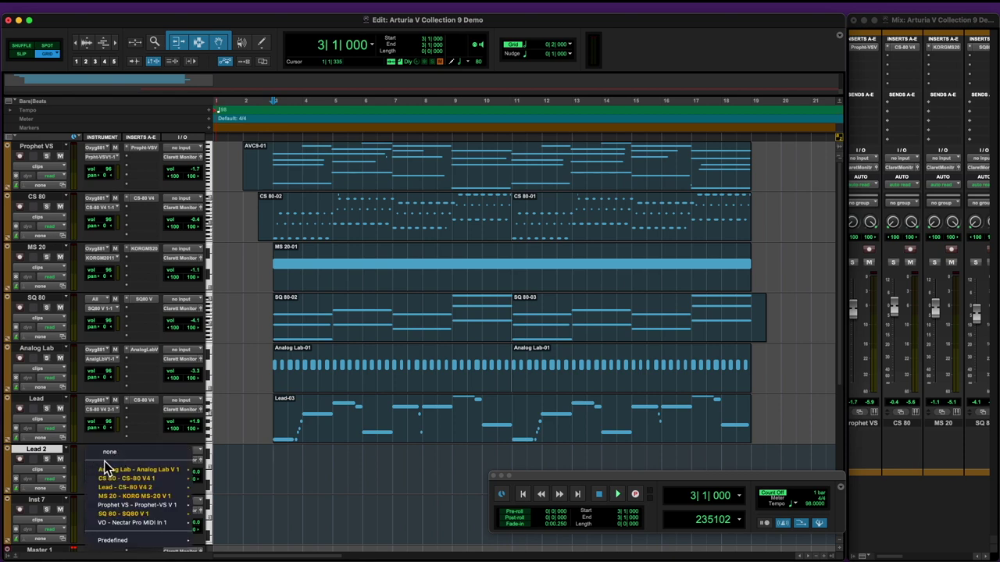
key("Escape")
left_click(145, 456)
mouse_move(196, 455)
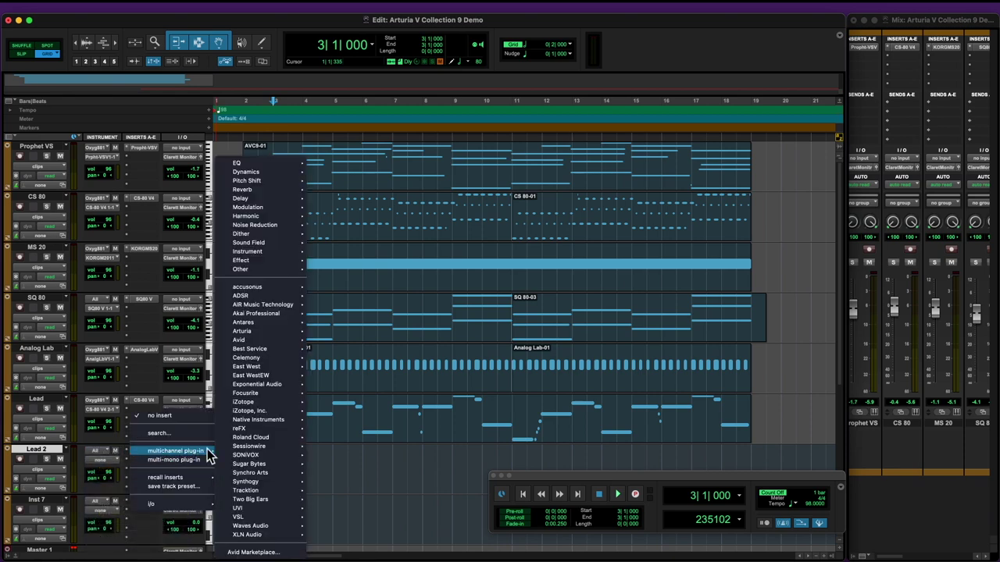
mouse_move(268, 334)
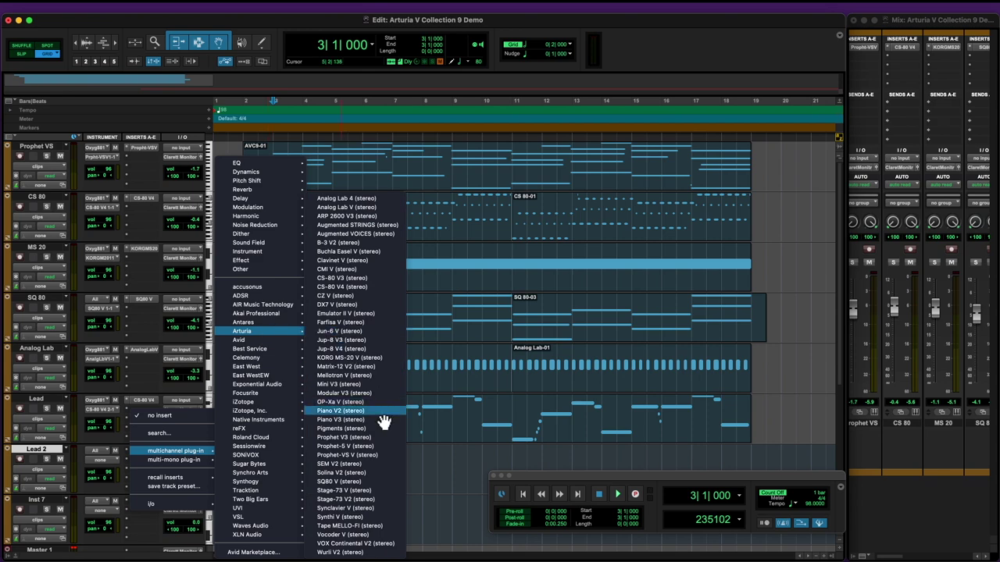
left_click(373, 286)
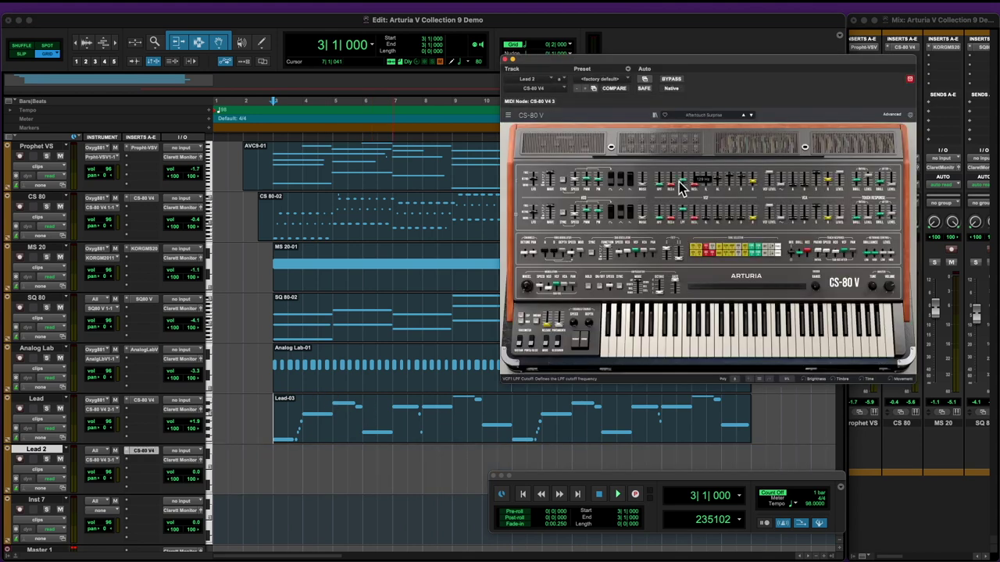
- Search the Lead 2 CS-80 V presets for "funky" and load the Funky Lead preset
left_click_drag(720, 60, 549, 103)
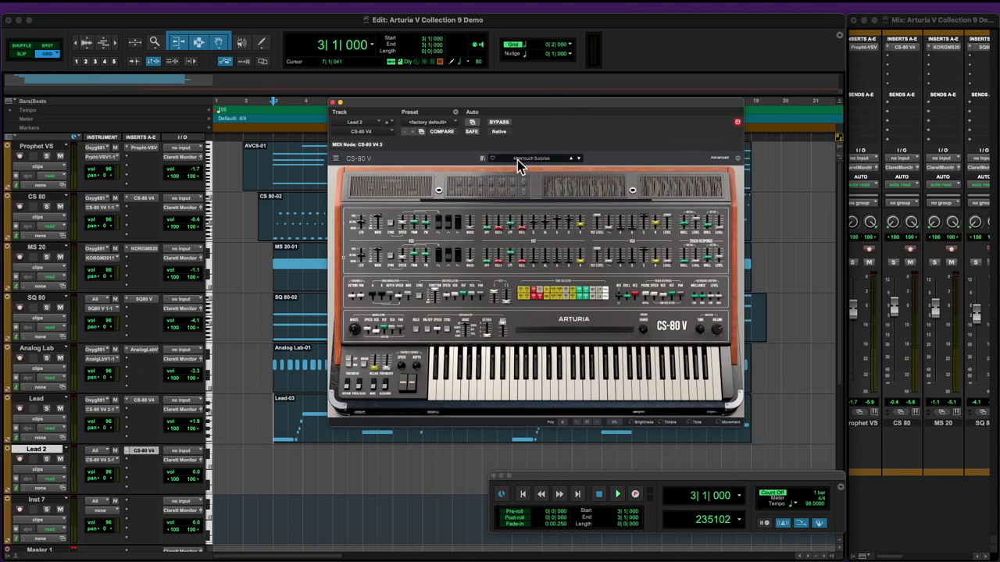
left_click(482, 158)
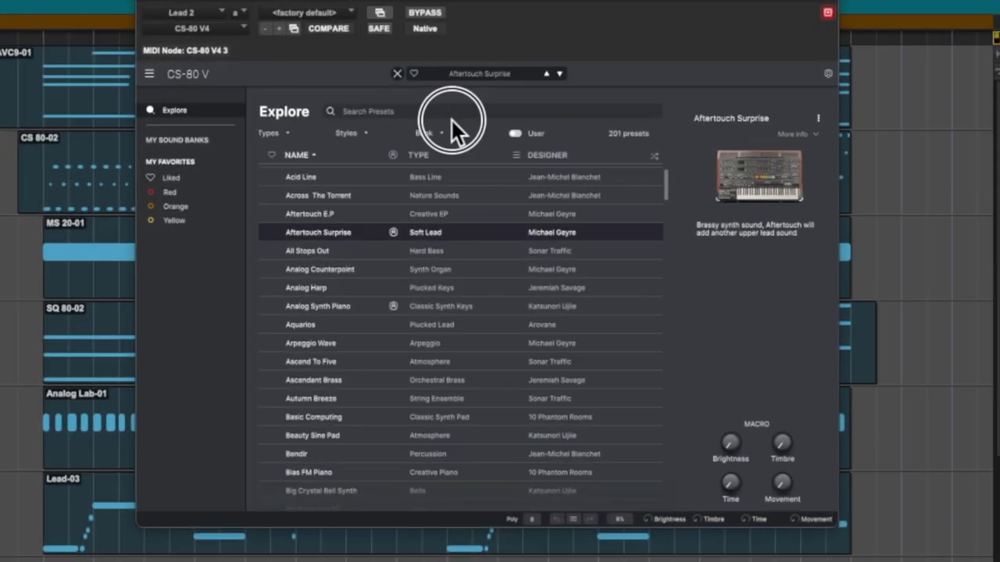
type("funky")
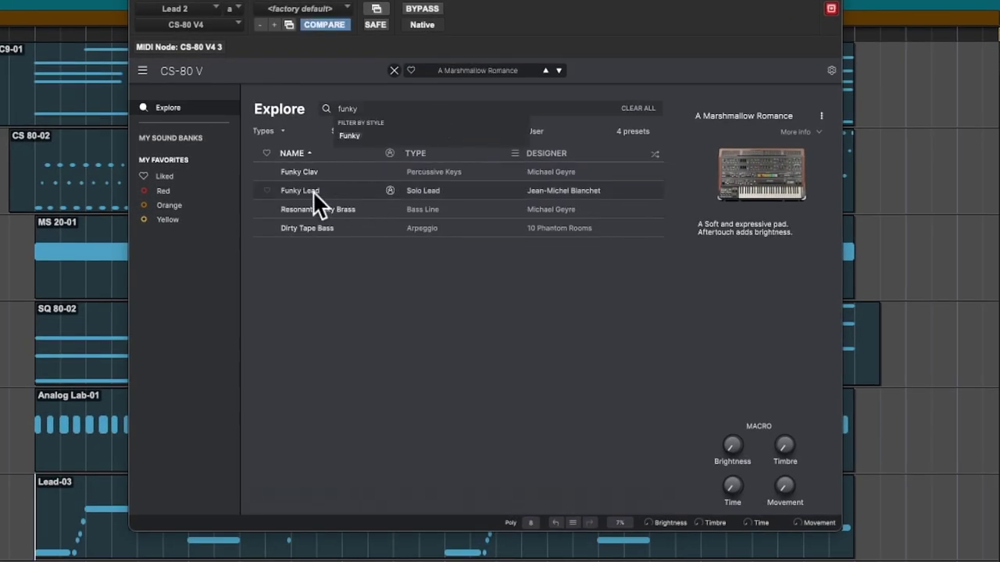
left_click(315, 193)
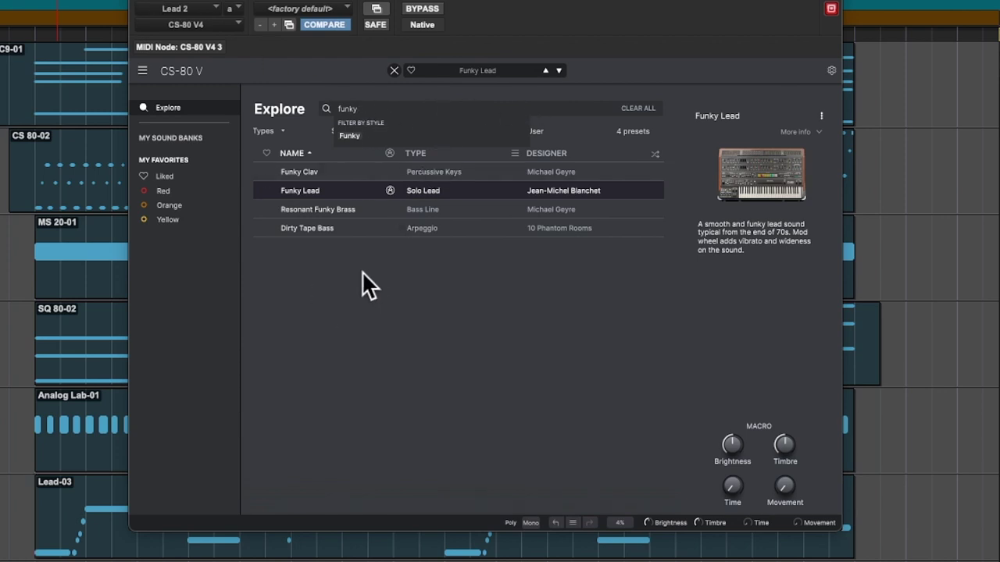
double_click(310, 191)
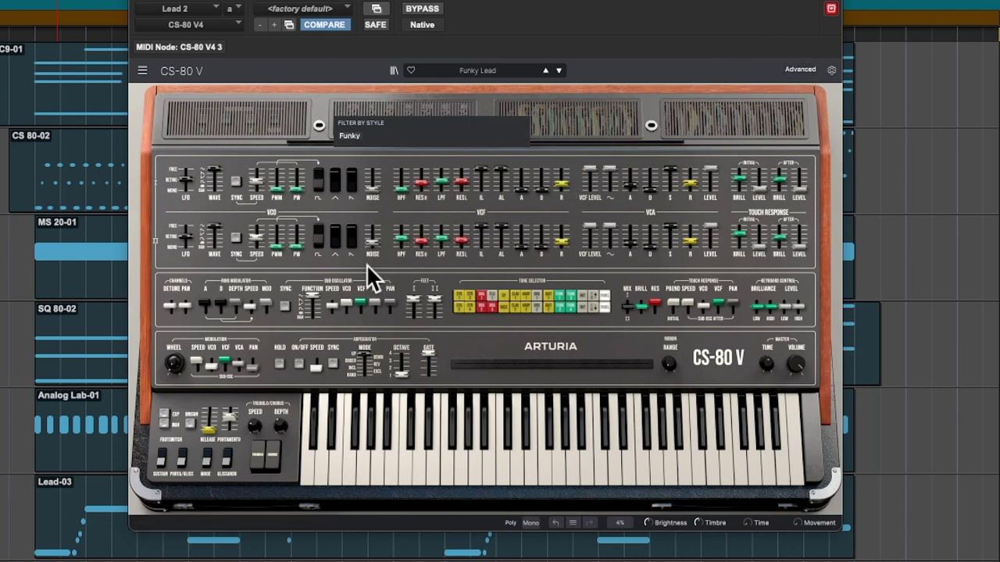
- Raise the dry/wet mix of the Delay in Lead 2's CS-80 V effects and set effect 2 to Reverb
left_click(796, 66)
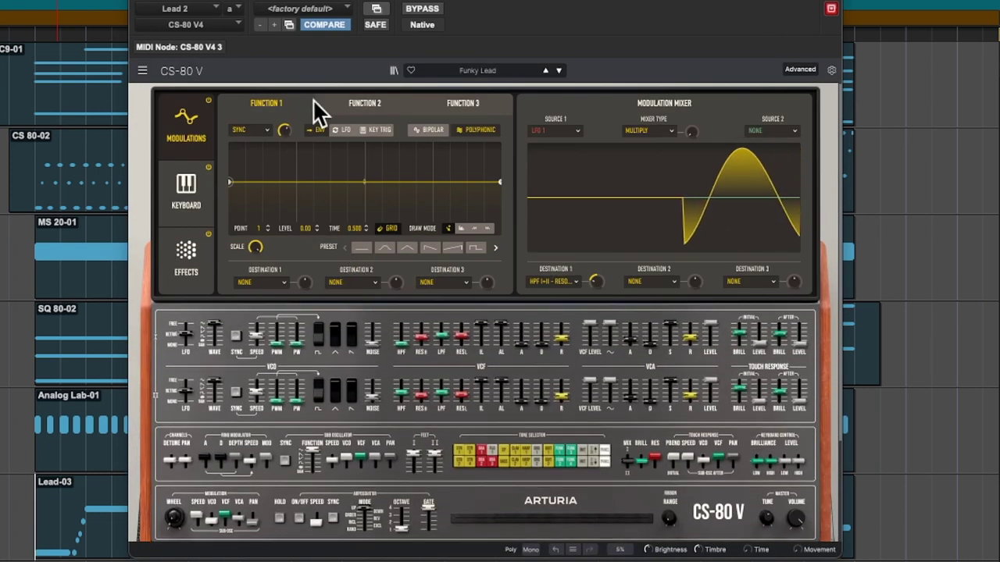
left_click(186, 258)
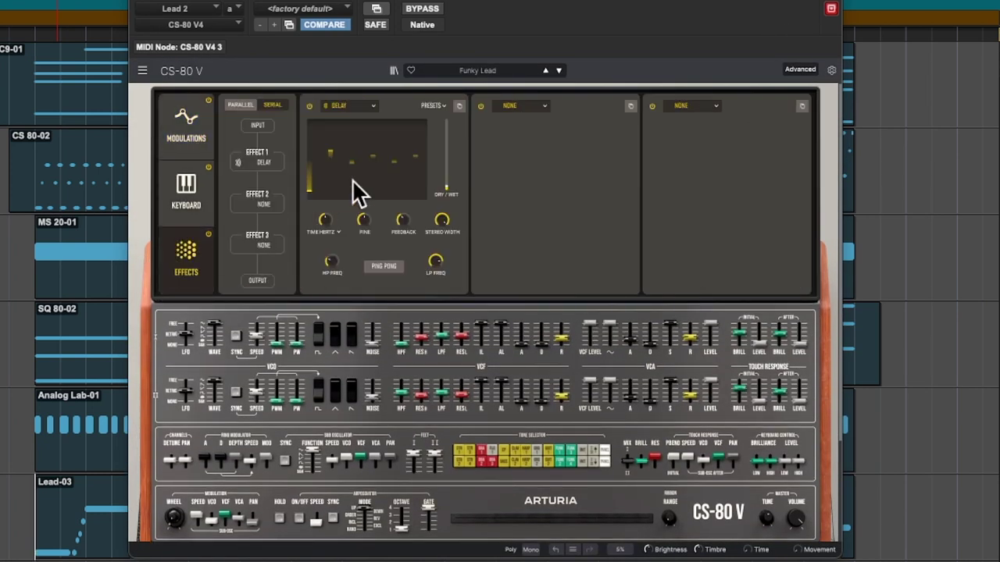
left_click(446, 184)
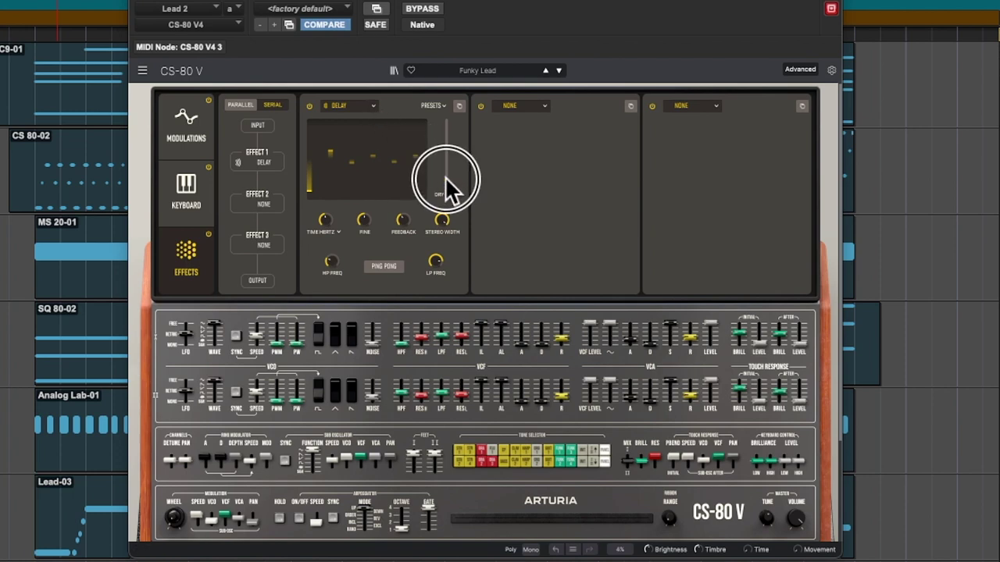
left_click_drag(446, 196, 445, 131)
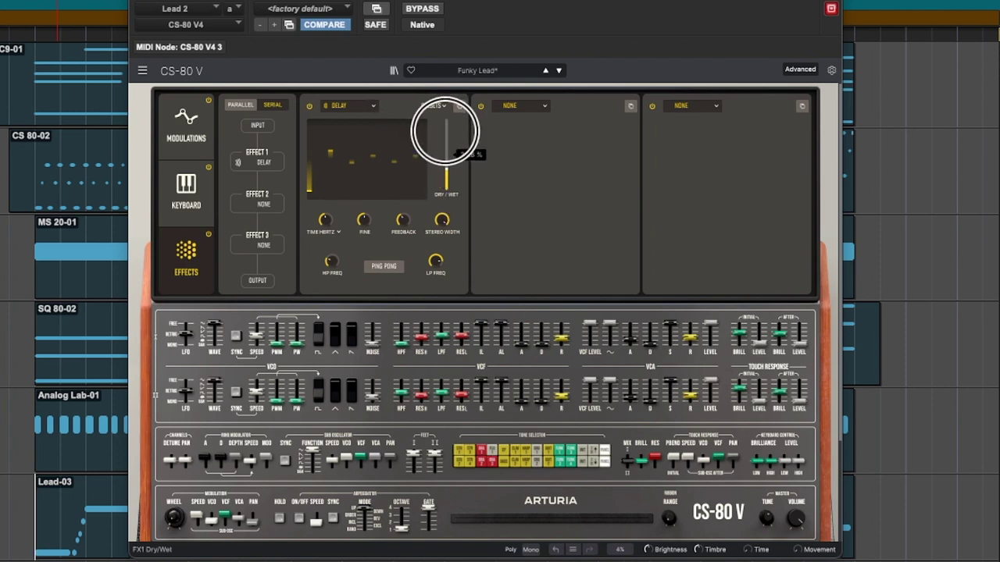
left_click(539, 107)
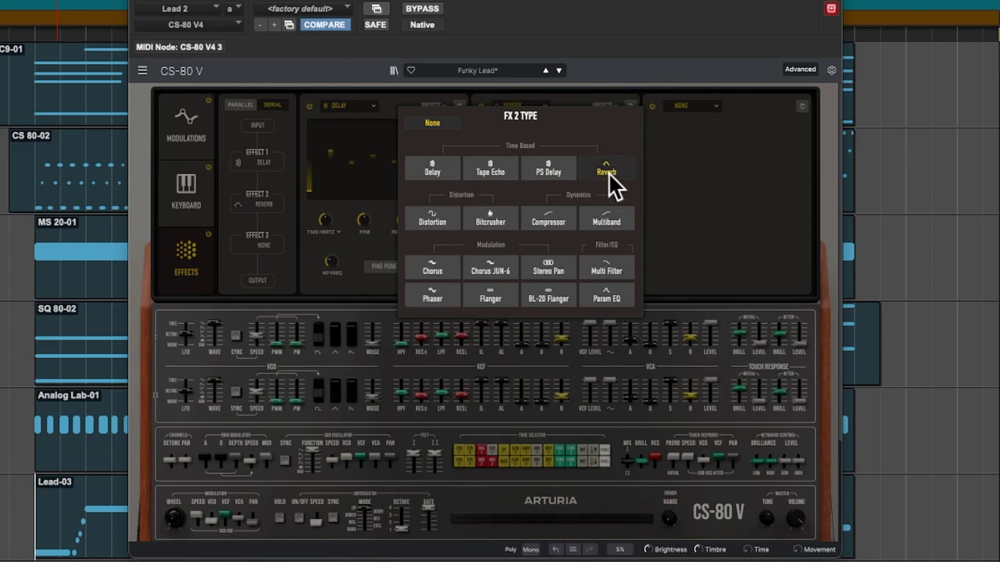
left_click(607, 176)
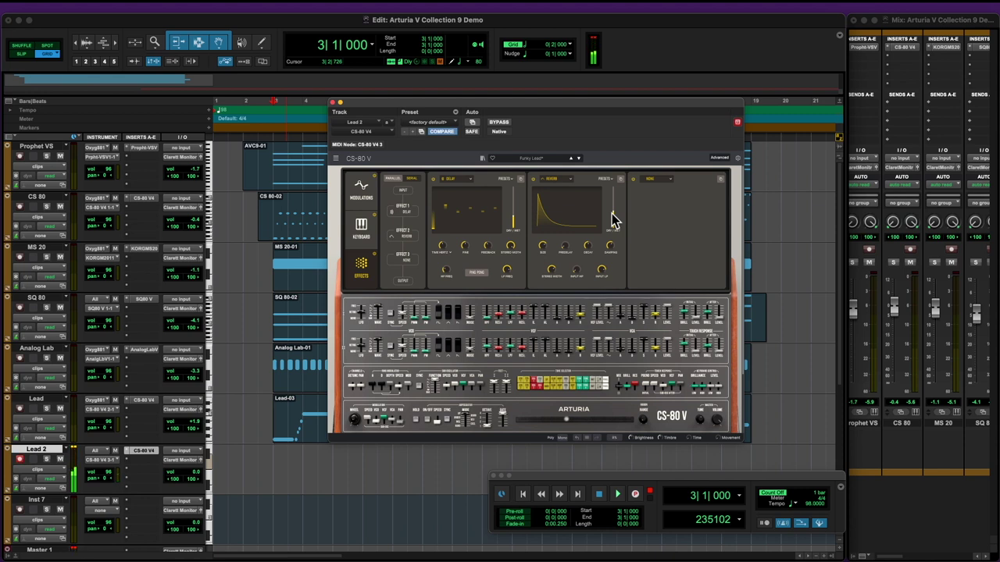
- Lower the Lead 2 volume to -10.7 dB, close the CS-80 V, and record the Lead 2 part from bar 3 to about bar 19
scroll(910, 371, "right", 5)
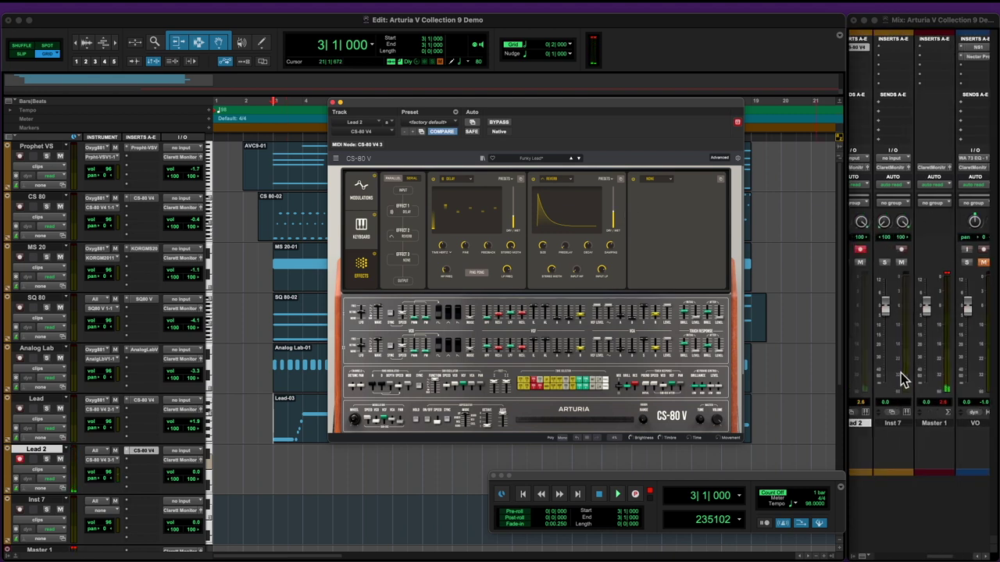
left_click_drag(890, 315, 889, 333)
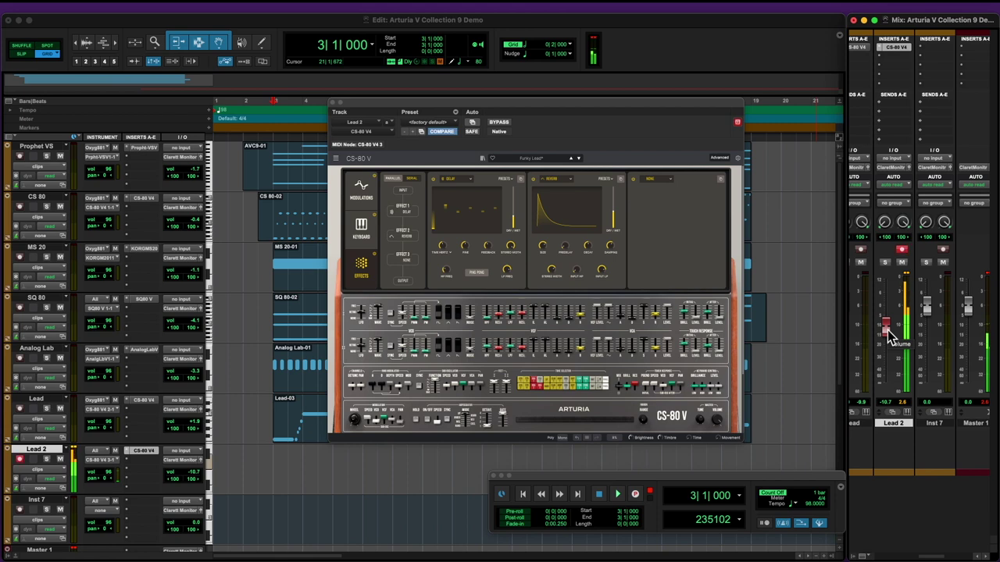
left_click(331, 103)
left_click(294, 490)
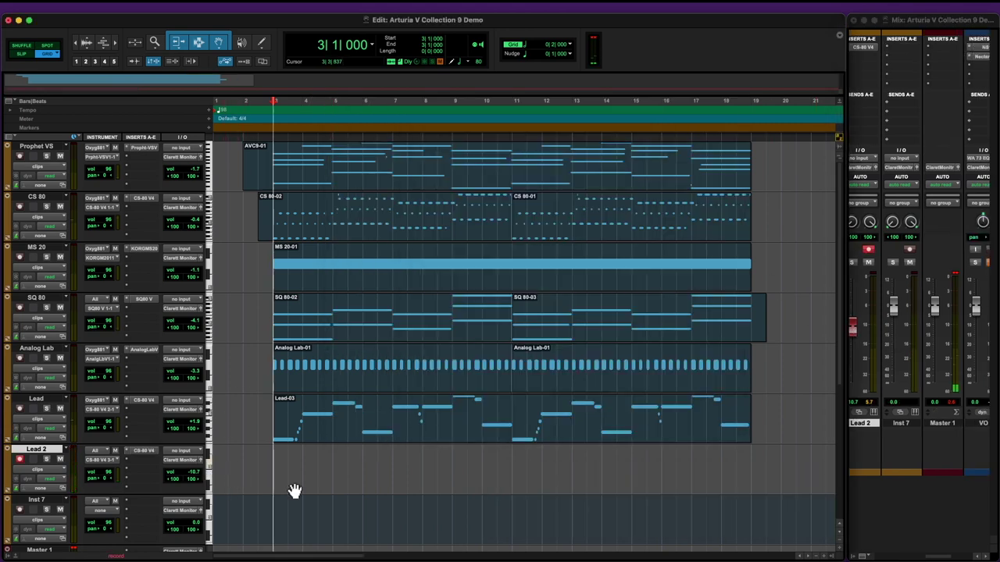
key("super+space")
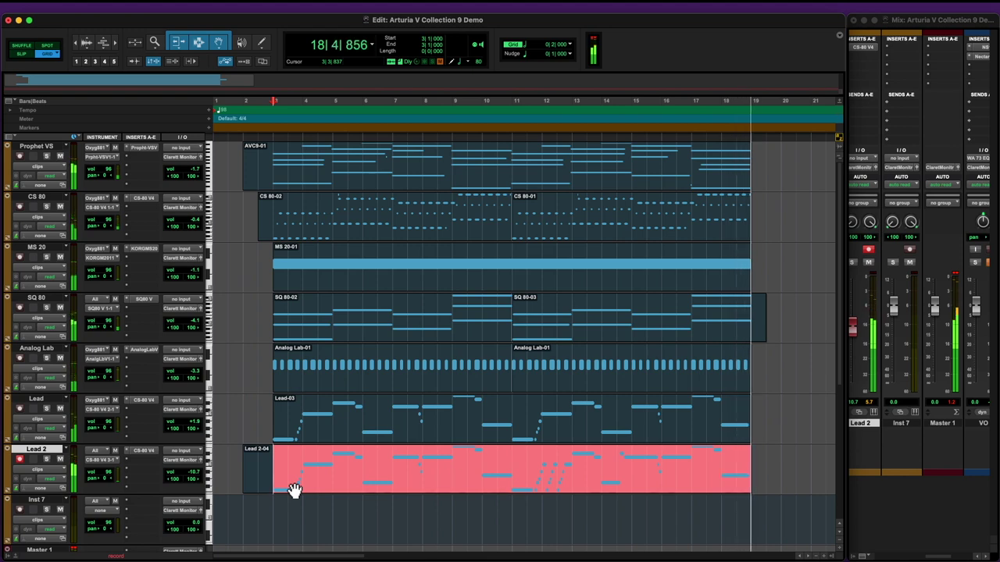
key("space")
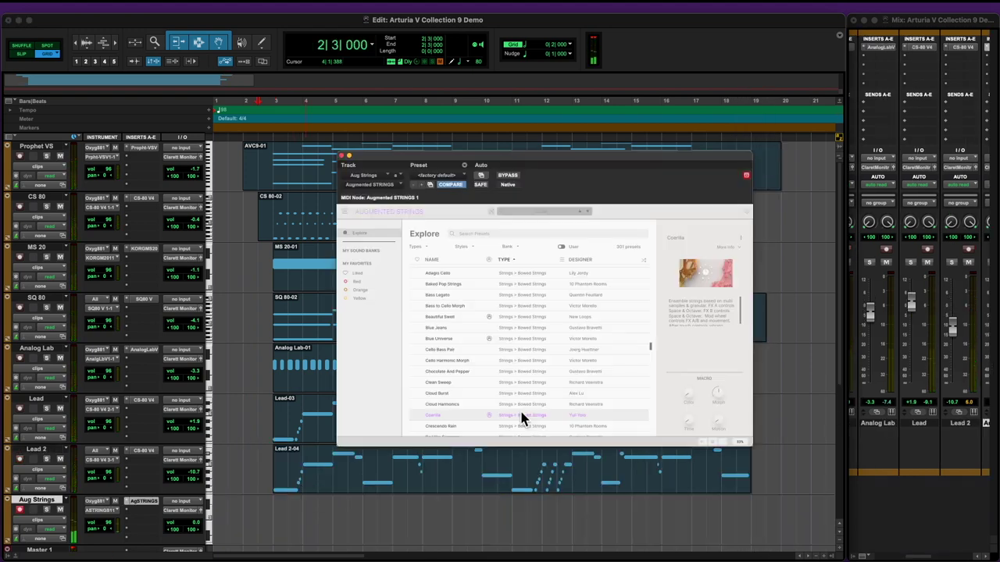
- Load the Cloud Harmonics preset in Augmented STRINGS and record the Aug Strings part from bar 3 to about bar 19
left_click(521, 404)
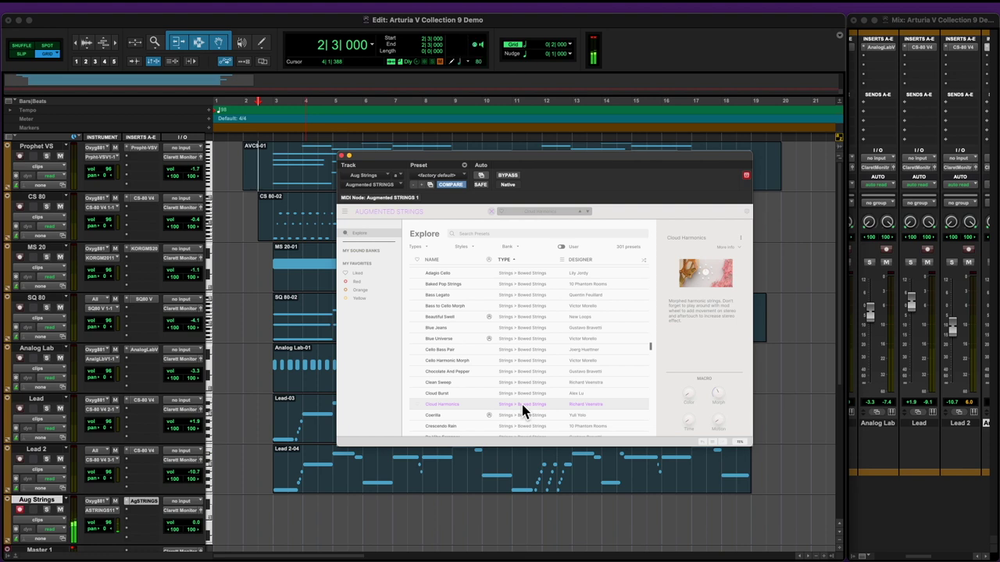
left_click(492, 212)
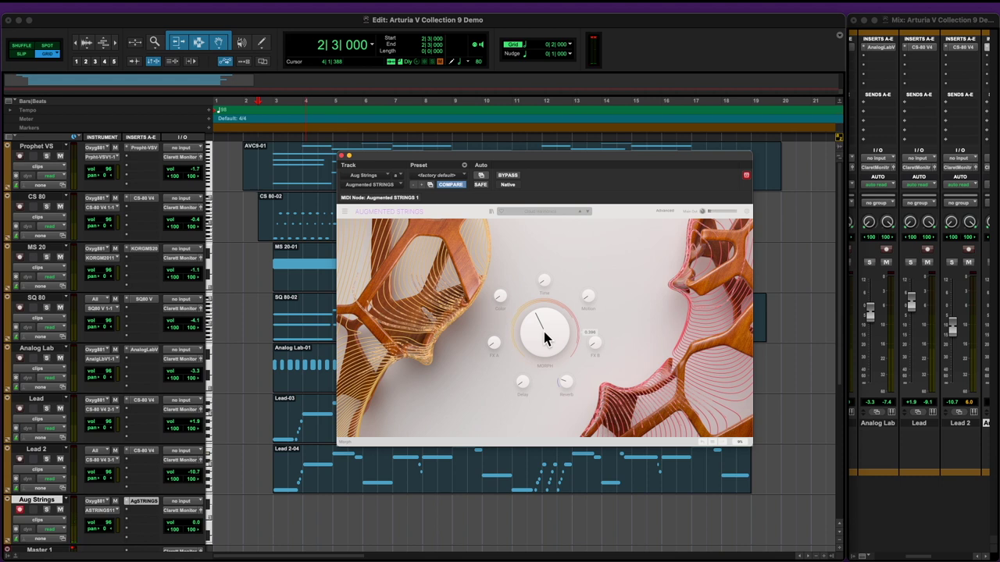
key("super+space")
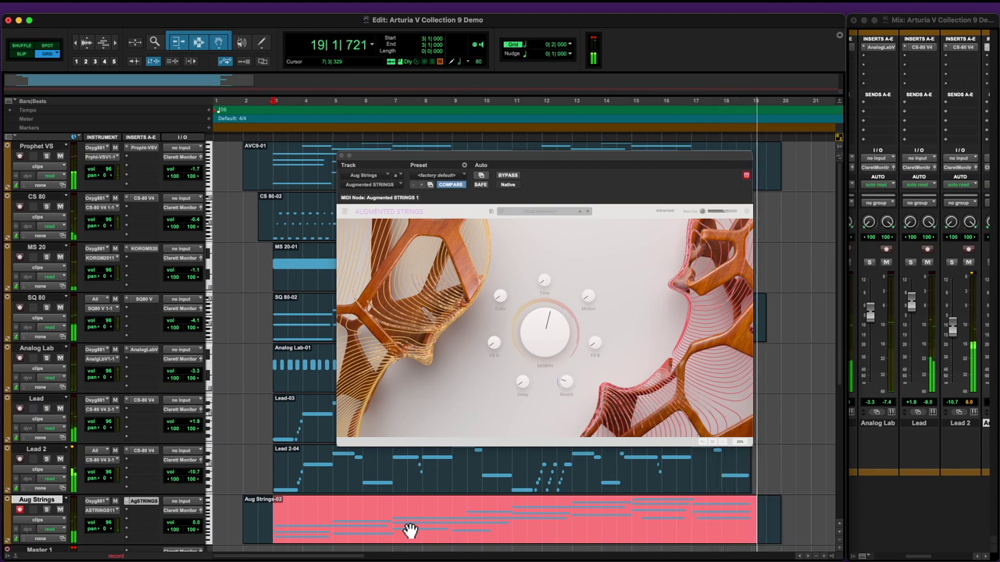
key("space")
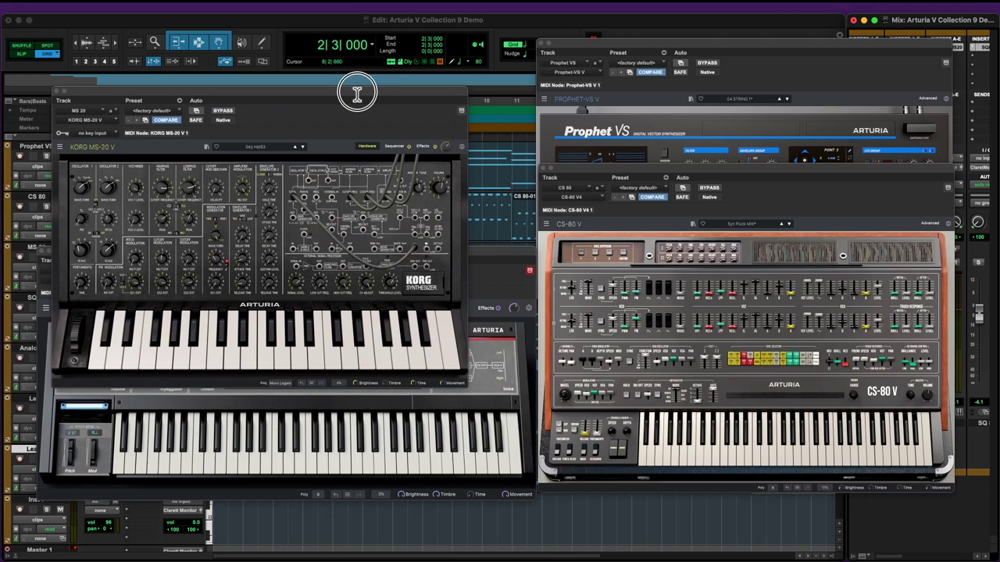
- Arrange the open MS-20, SQ80, CS-80 and Prophet-VS instrument windows so their front panels overlap less
left_click_drag(352, 94, 379, 43)
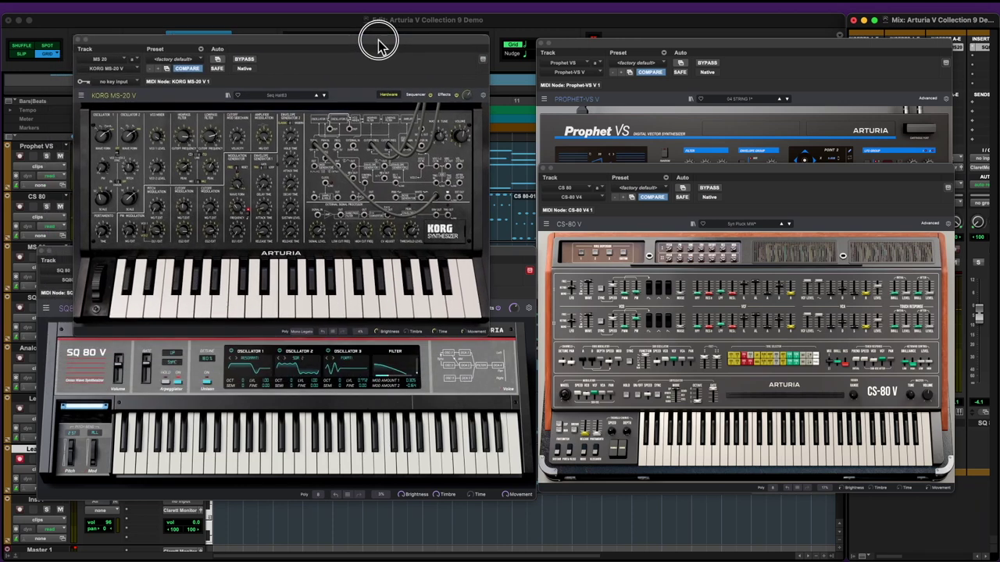
left_click_drag(531, 307, 531, 343)
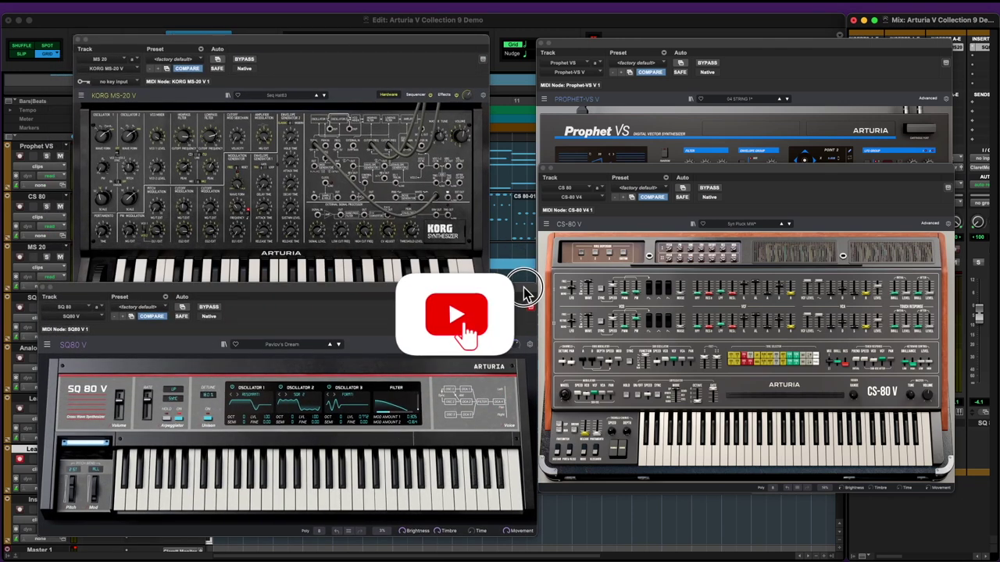
left_click_drag(737, 169, 737, 230)
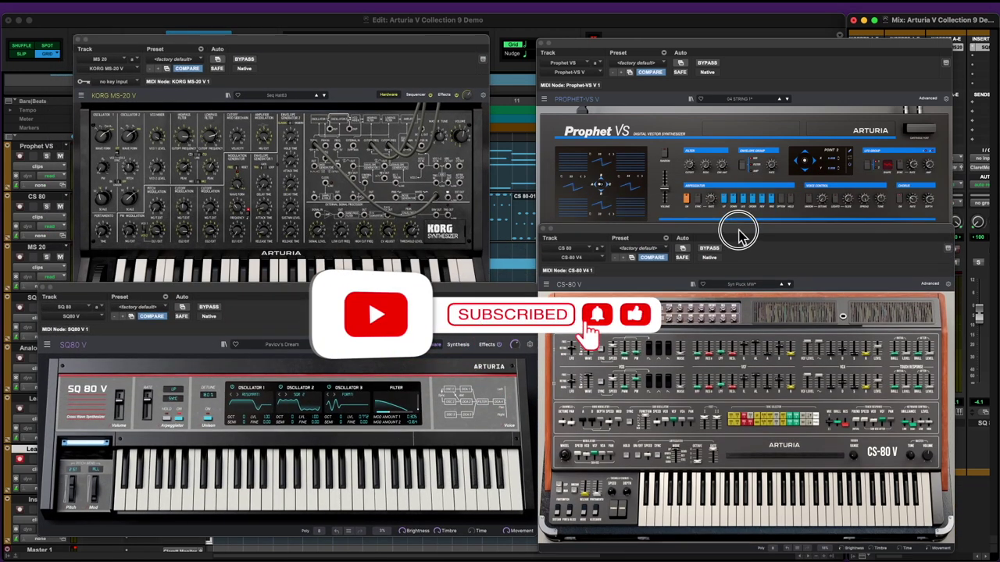
left_click_drag(752, 45, 689, 35)
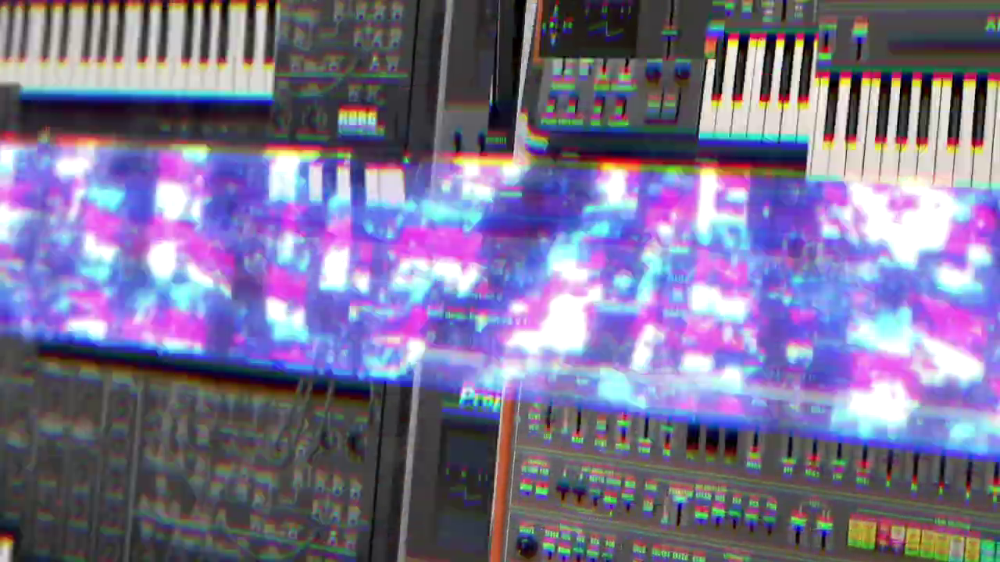